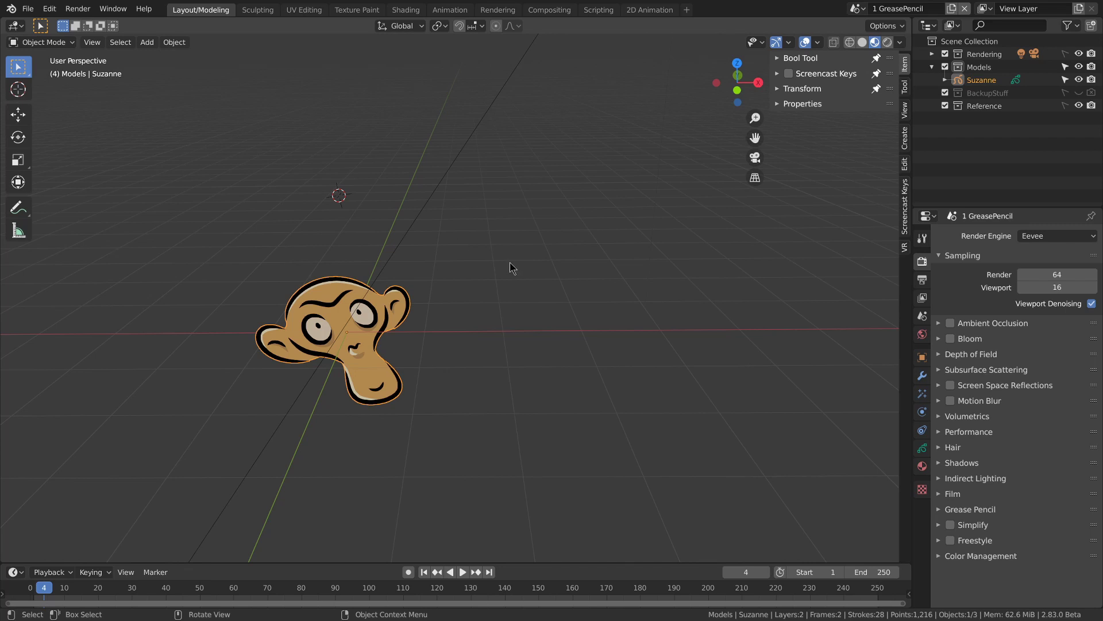
# Add a point light above the Suzanne grease pencil model and set its power to 100 W.
pyautogui.moveTo(509, 268); pyautogui.dragTo(486, 363, button='middle')
pyautogui.hotkey('shift', 'a')
pyautogui.moveTo(513, 409)
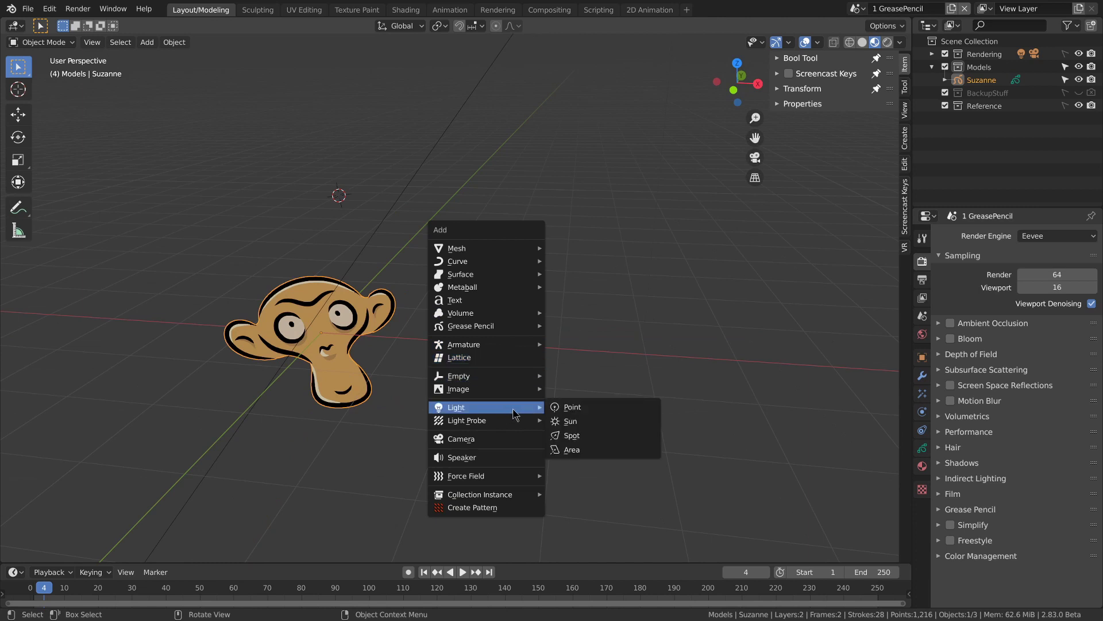
pyautogui.click(583, 407)
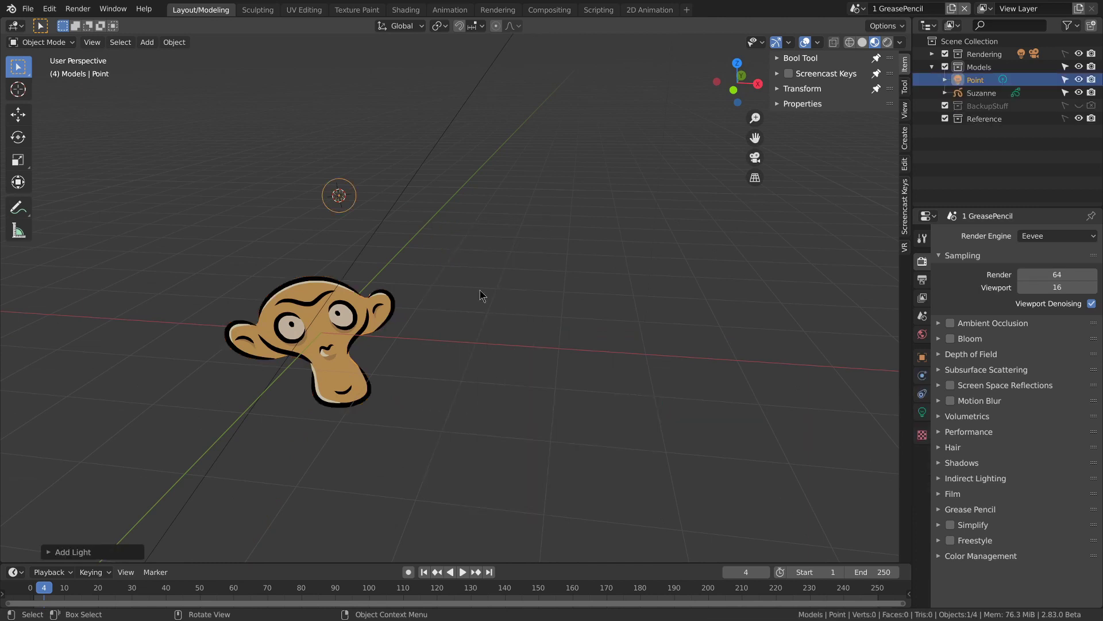
pyautogui.click(923, 412)
pyautogui.click(1043, 322)
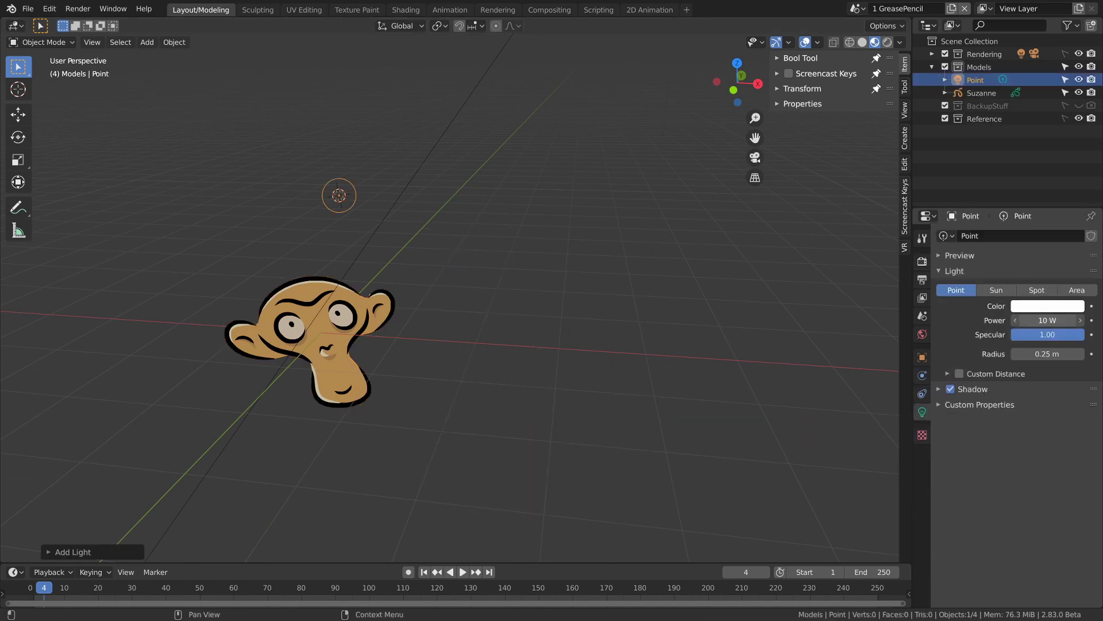
pyautogui.write('100')
pyautogui.press('Return')
# Switch the viewport to rendered shading and move the point light around Suzanne to test how it lights the strokes.
pyautogui.press('z')
pyautogui.click(331, 260)
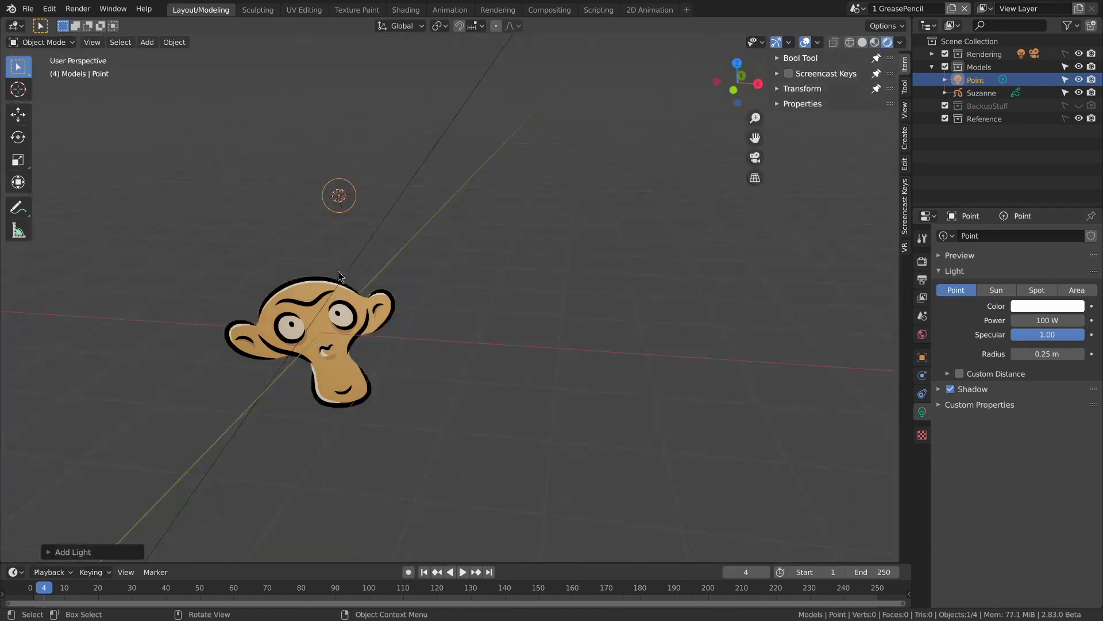
pyautogui.moveTo(335, 266); pyautogui.dragTo(369, 268, button='middle')
pyautogui.press('g')
pyautogui.click(507, 307)
pyautogui.moveTo(509, 313); pyautogui.dragTo(471, 288, button='middle')
pyautogui.press('g')
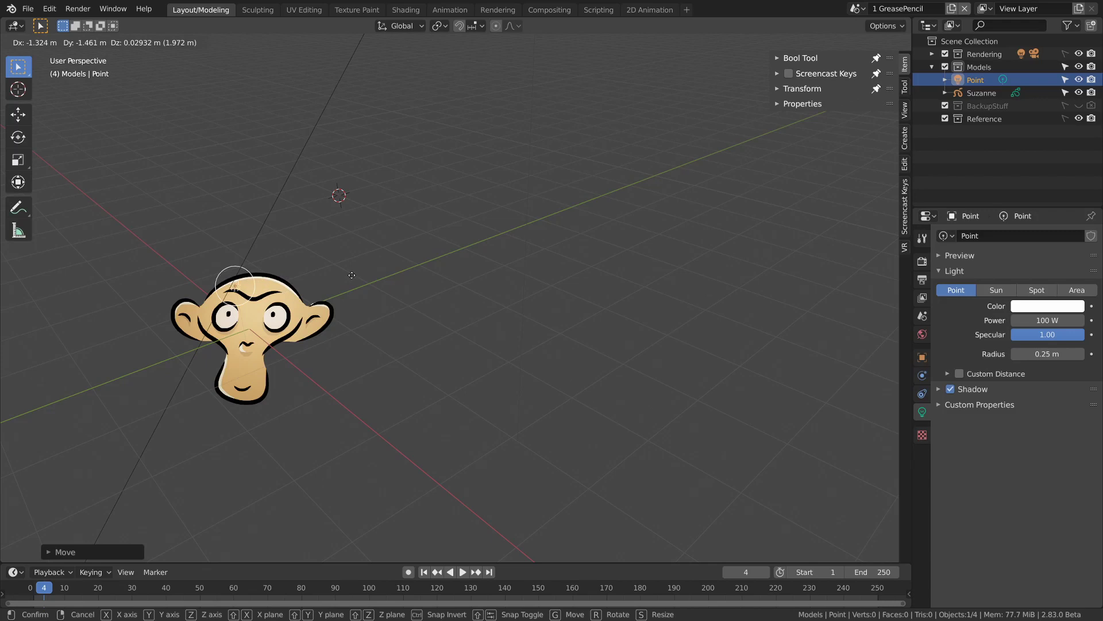
pyautogui.click(466, 210)
pyautogui.moveTo(377, 284); pyautogui.dragTo(424, 272, button='middle')
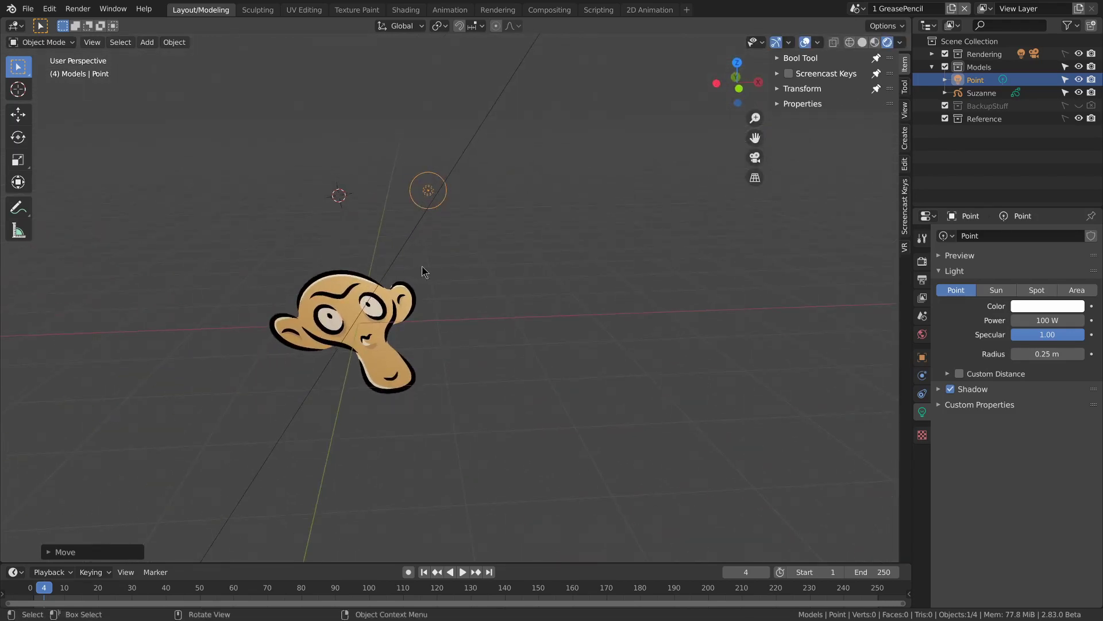
# Undo the point light's moves and its addition, and open the viewport overlay options.
pyautogui.hotkey('ctrl', 'z')
pyautogui.hotkey('ctrl', 'z')
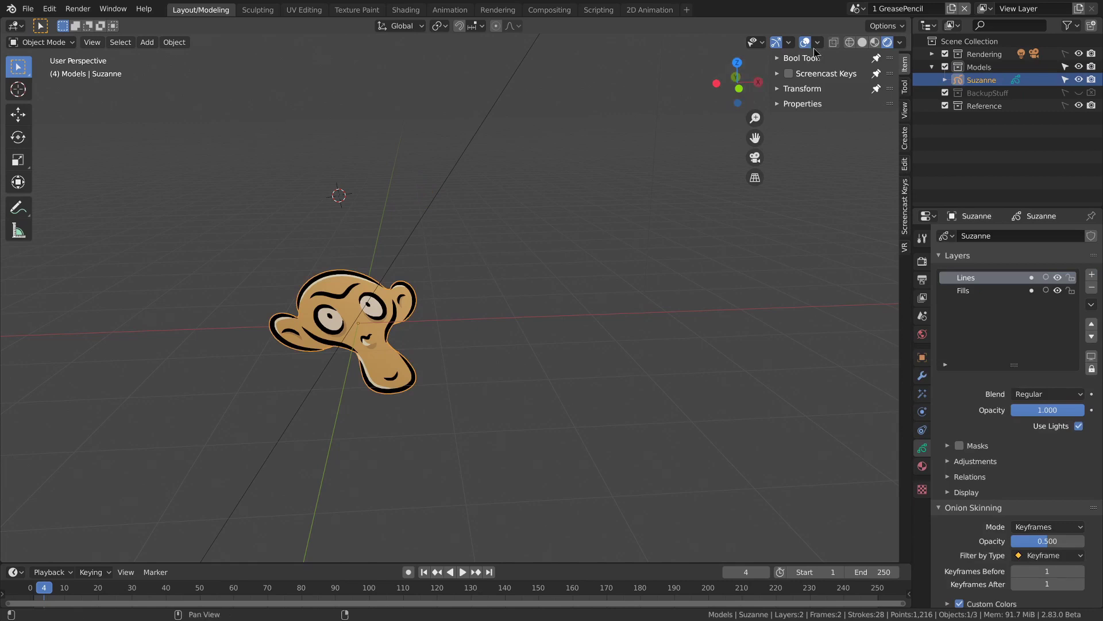
pyautogui.click(820, 45)
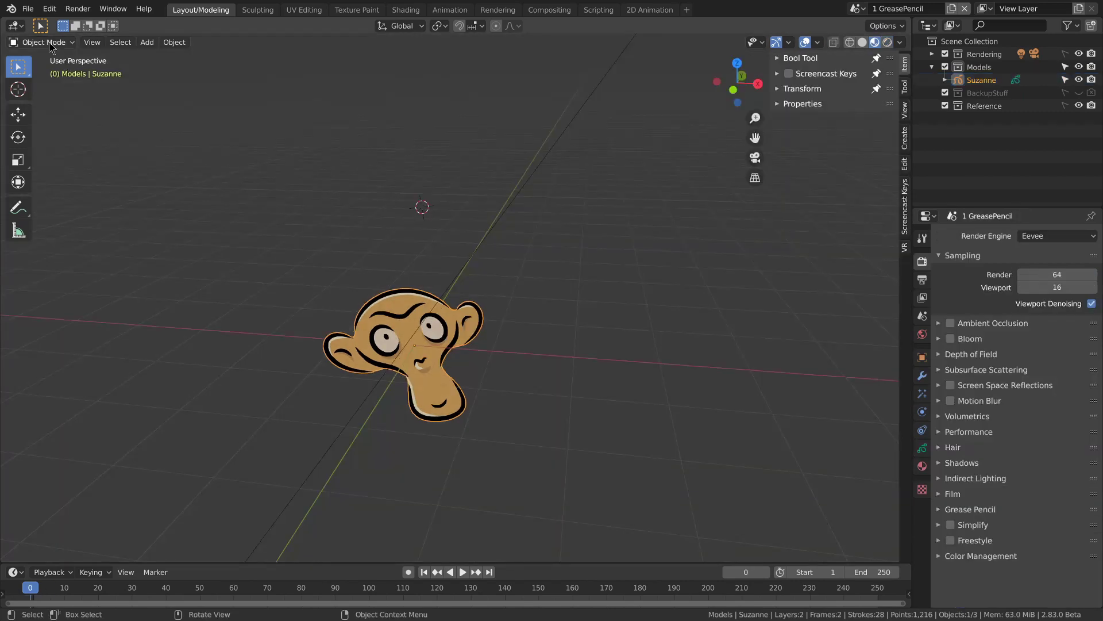
# Switch Suzanne to Vertex Paint mode and paint green over the line strokes across the face.
pyautogui.click(57, 42)
pyautogui.click(56, 114)
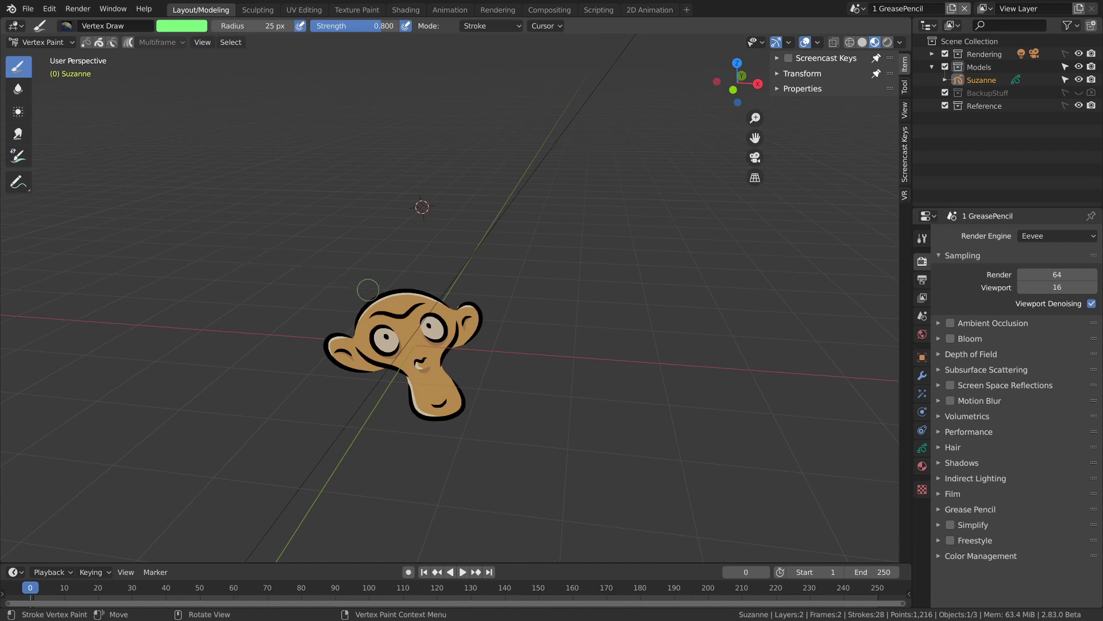
pyautogui.moveTo(368, 289)
pyautogui.mouseDown()
pyautogui.moveTo(352, 356)
pyautogui.moveTo(440, 340)
pyautogui.moveTo(464, 381)
pyautogui.mouseUp()
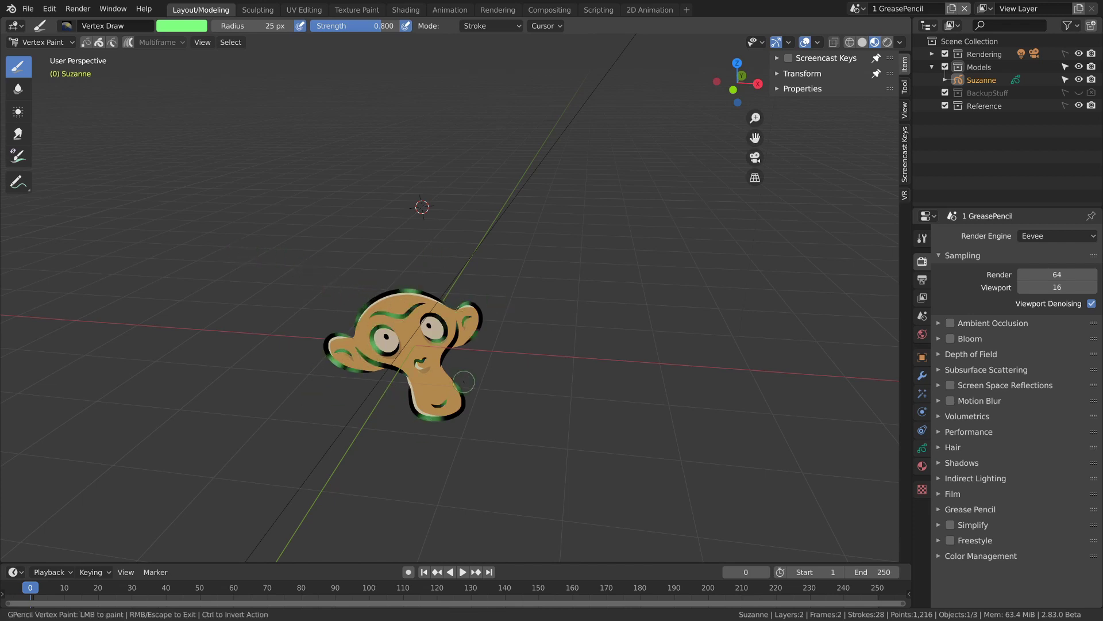
# Switch Suzanne to Draw mode and choose a different drawing tool.
pyautogui.click(41, 42)
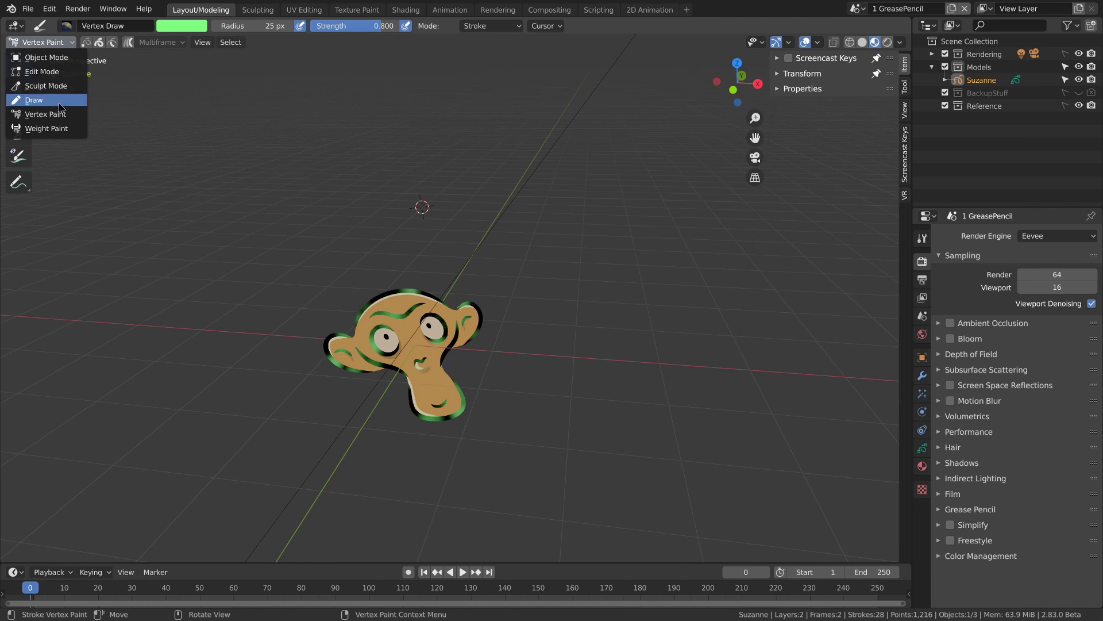
pyautogui.click(59, 103)
pyautogui.click(18, 159)
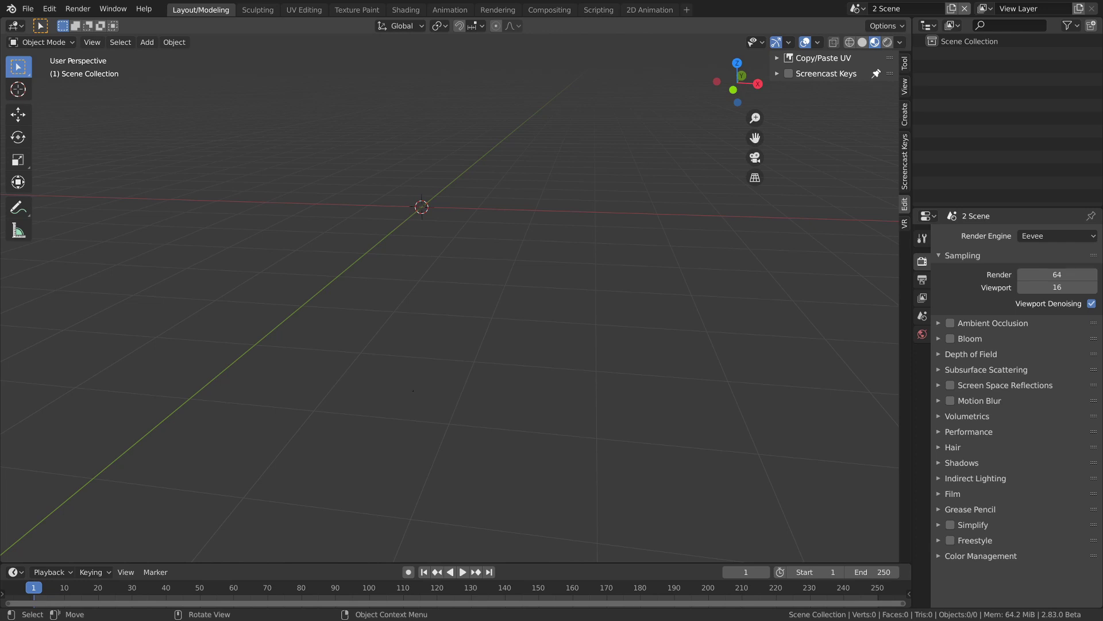
# Import the full embergen_fire_a .vdb sequence from the Fire_01 folder as an OpenVDB volume.
pyautogui.hotkey('shift', 'a')
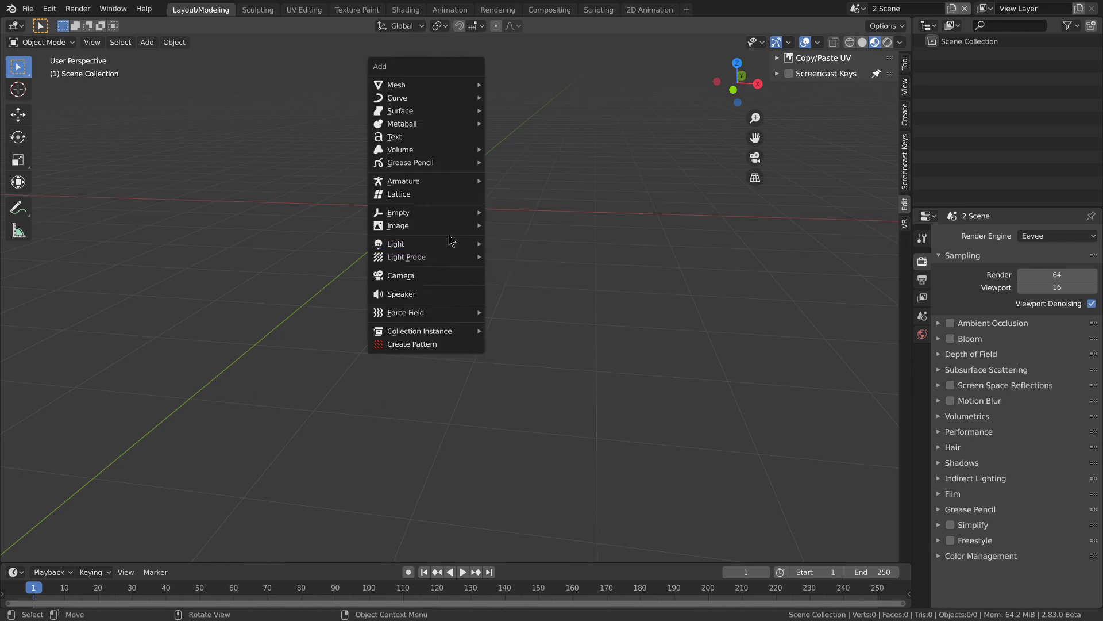
pyautogui.moveTo(443, 185)
pyautogui.moveTo(439, 149)
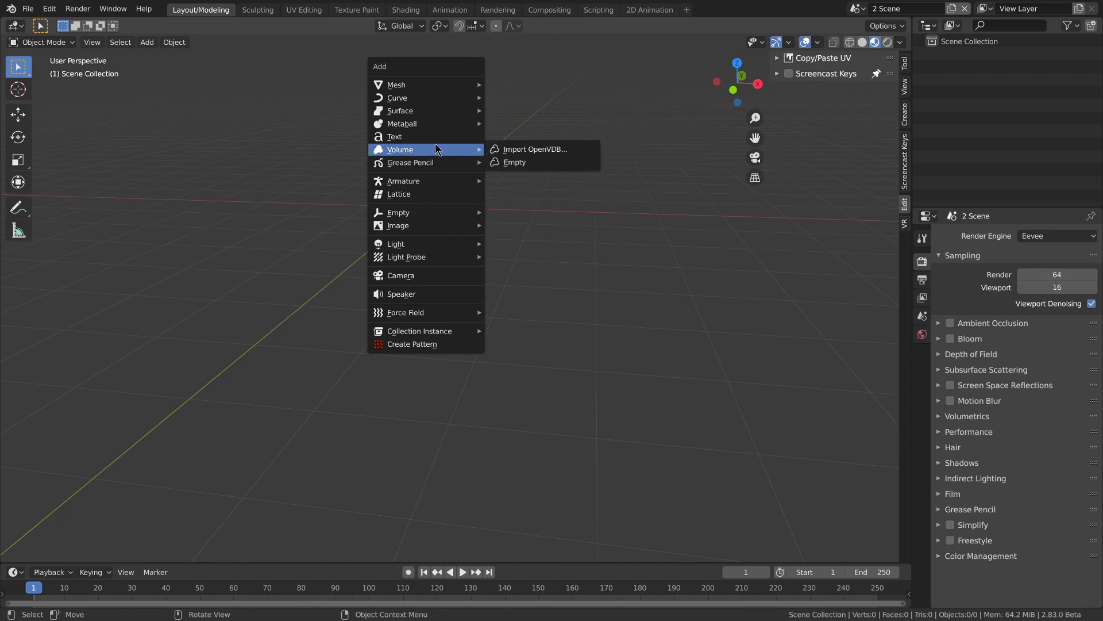
pyautogui.click(539, 151)
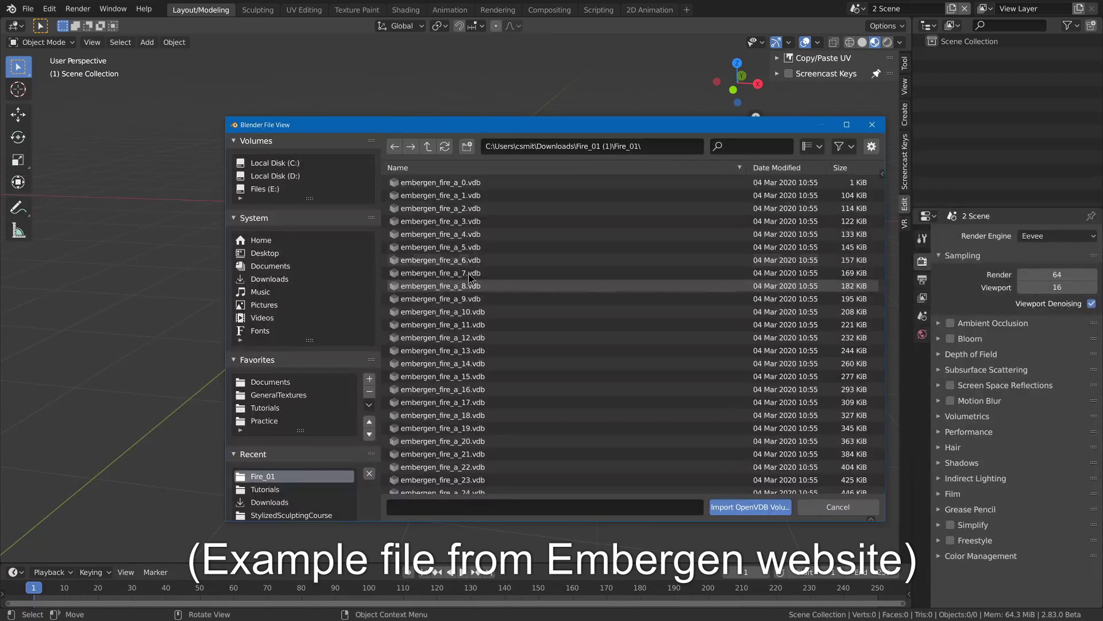
pyautogui.click(470, 195)
pyautogui.press('a')
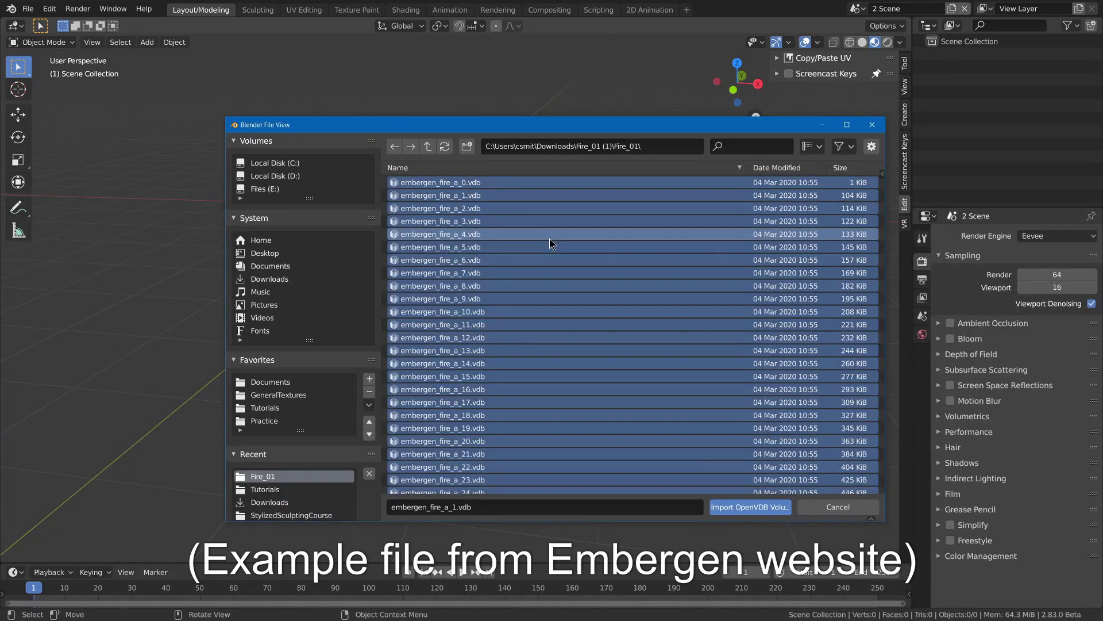
pyautogui.click(746, 508)
# Show the viewport in solid shading and play the imported fire volume's animation.
pyautogui.press('z')
pyautogui.click(712, 217)
pyautogui.press('space')
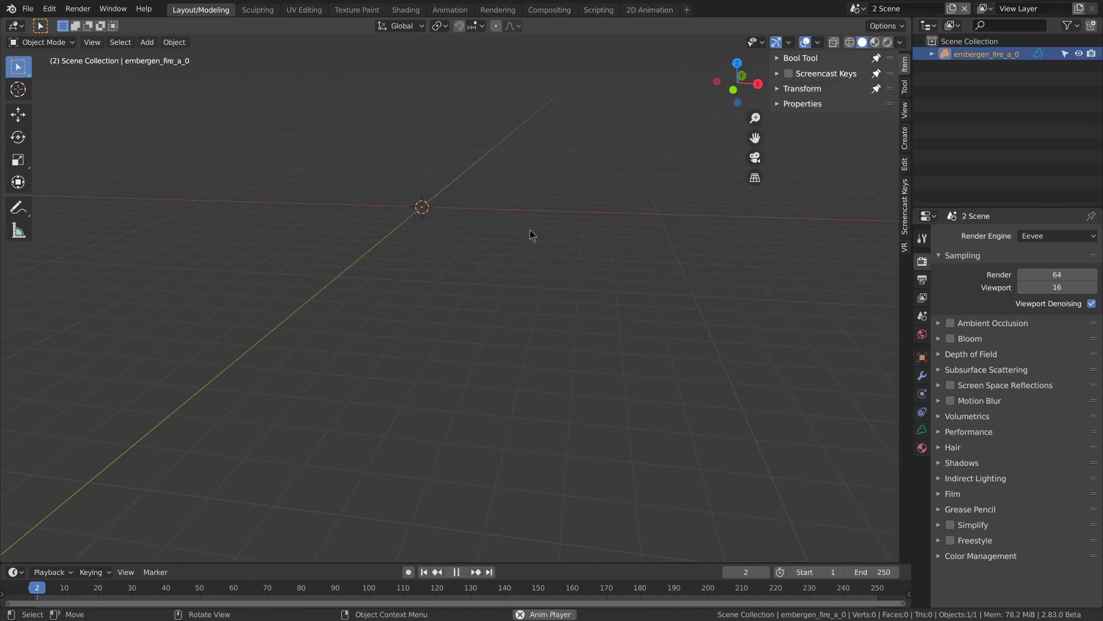
pyautogui.keyDown('shift'); pyautogui.moveTo(532, 234); pyautogui.dragTo(467, 149, button='middle'); pyautogui.keyUp('shift')
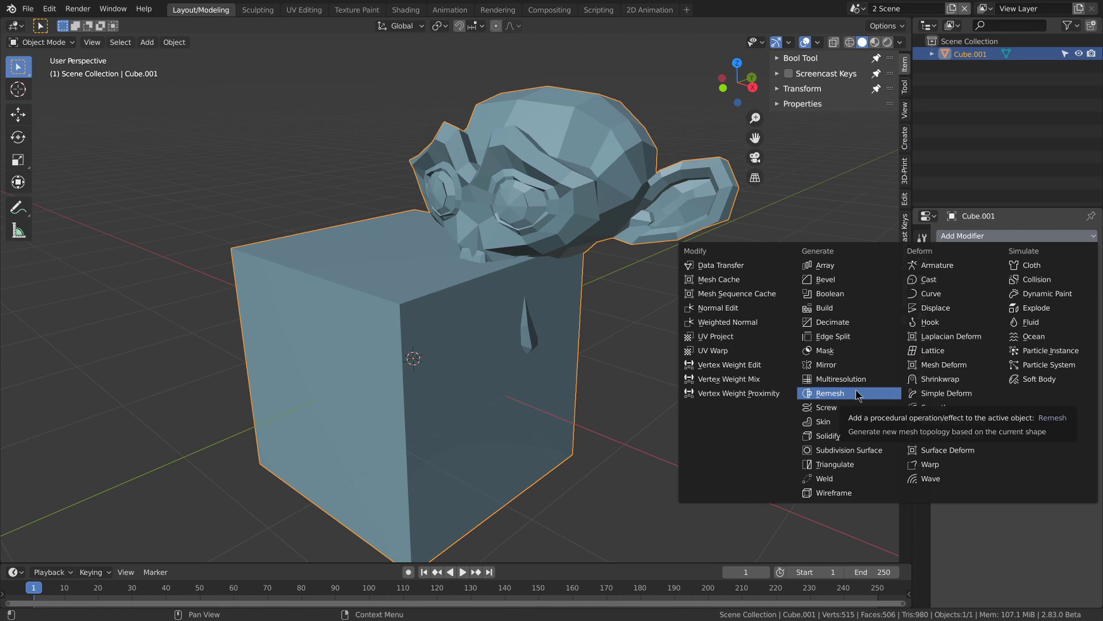
# Add a Remesh modifier to the cube-and-monkey mesh and move the linked monkey head geometry away from the cube in Edit Mode.
pyautogui.click(858, 394)
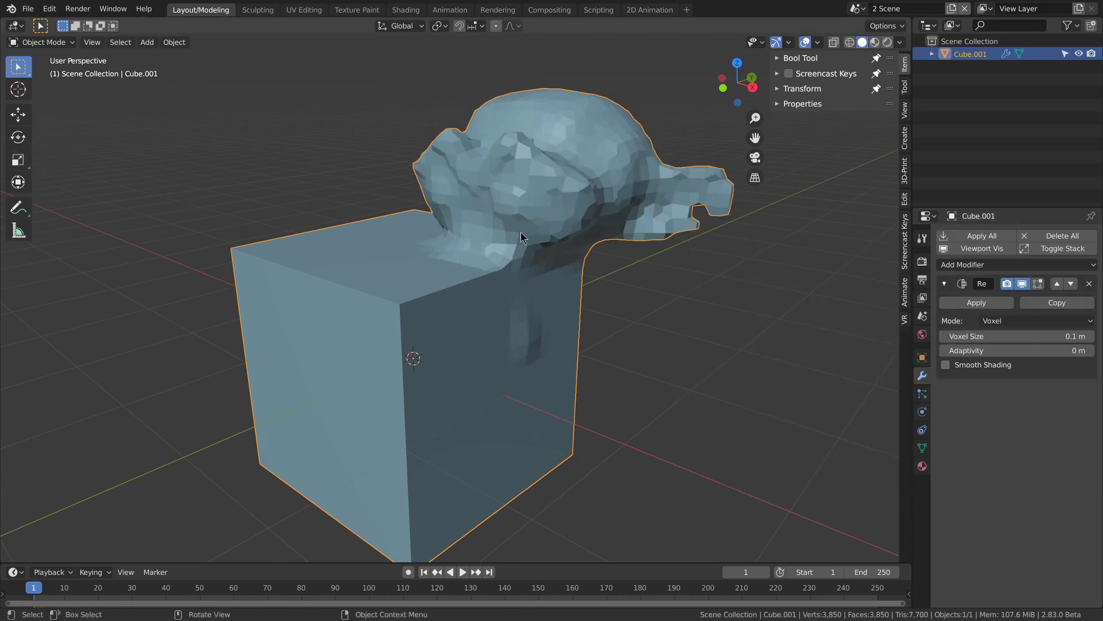
pyautogui.press('Tab')
pyautogui.press('l')
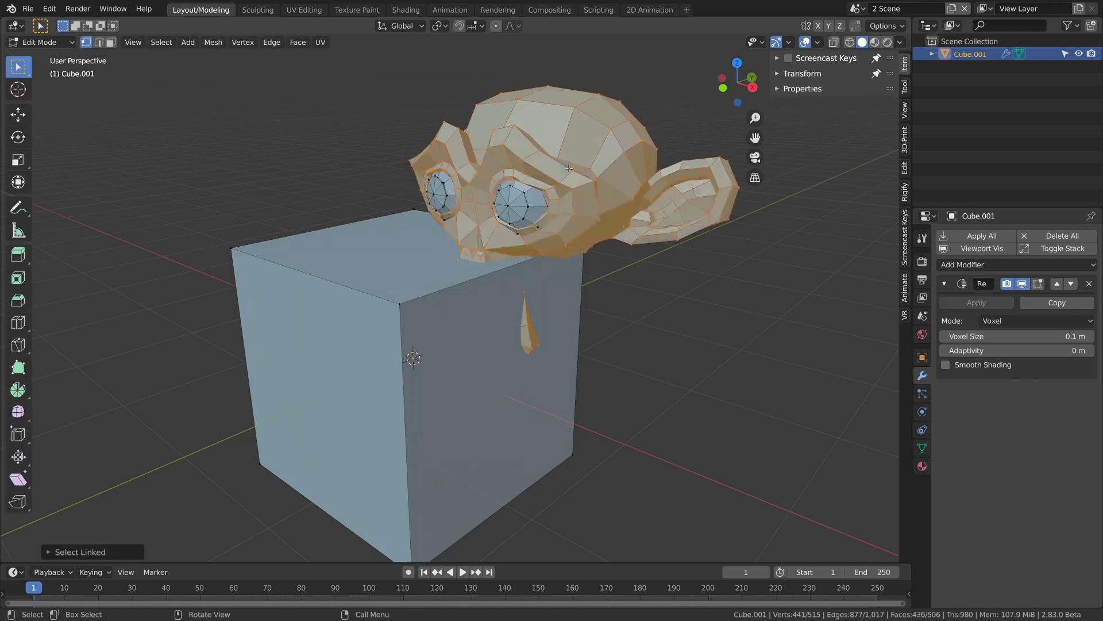
pyautogui.press('g')
pyautogui.click(673, 213)
pyautogui.press('Tab')
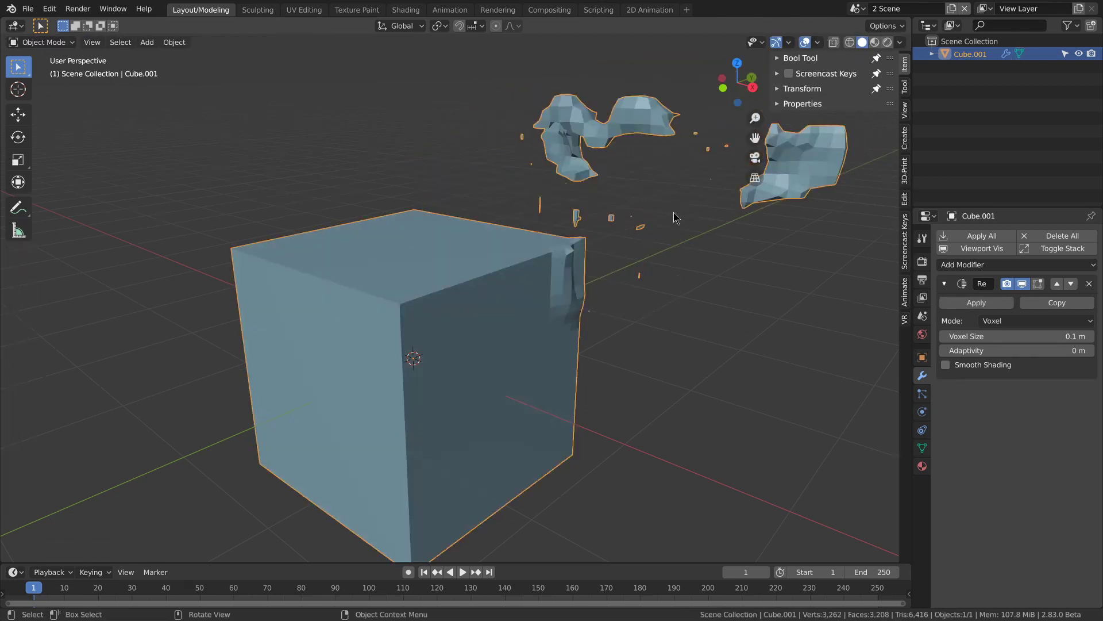
# Move the monkey head geometry back over the cube and compare the remeshed result in Object Mode.
pyautogui.press('Tab')
pyautogui.press('g')
pyautogui.click(691, 208)
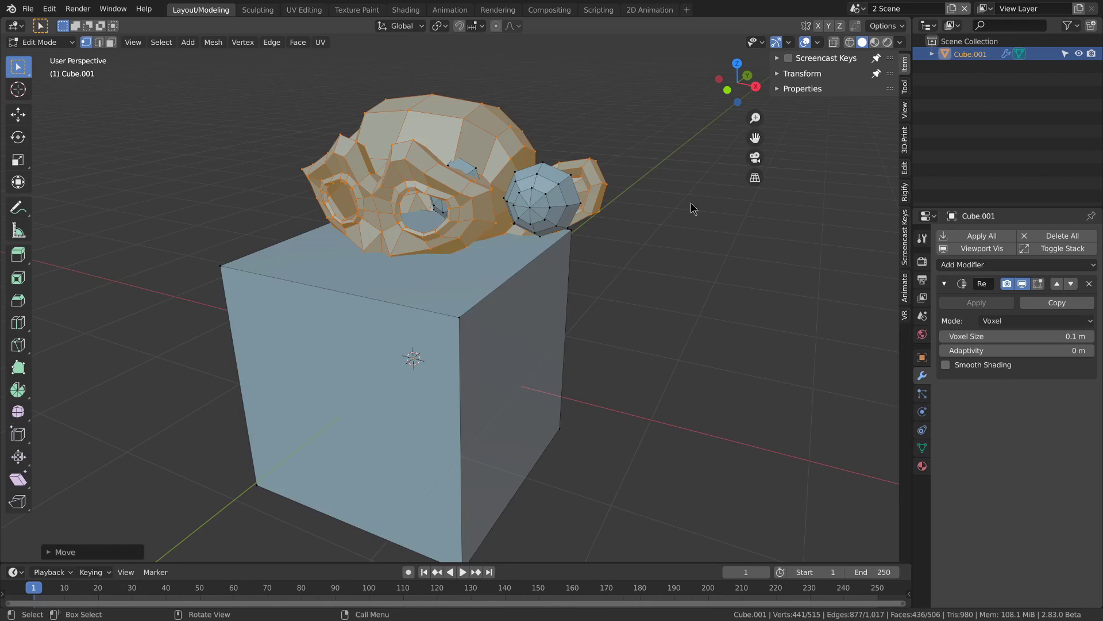
pyautogui.press('Tab')
pyautogui.moveTo(646, 205); pyautogui.dragTo(554, 195, button='middle')
pyautogui.press('Tab')
pyautogui.press('Tab')
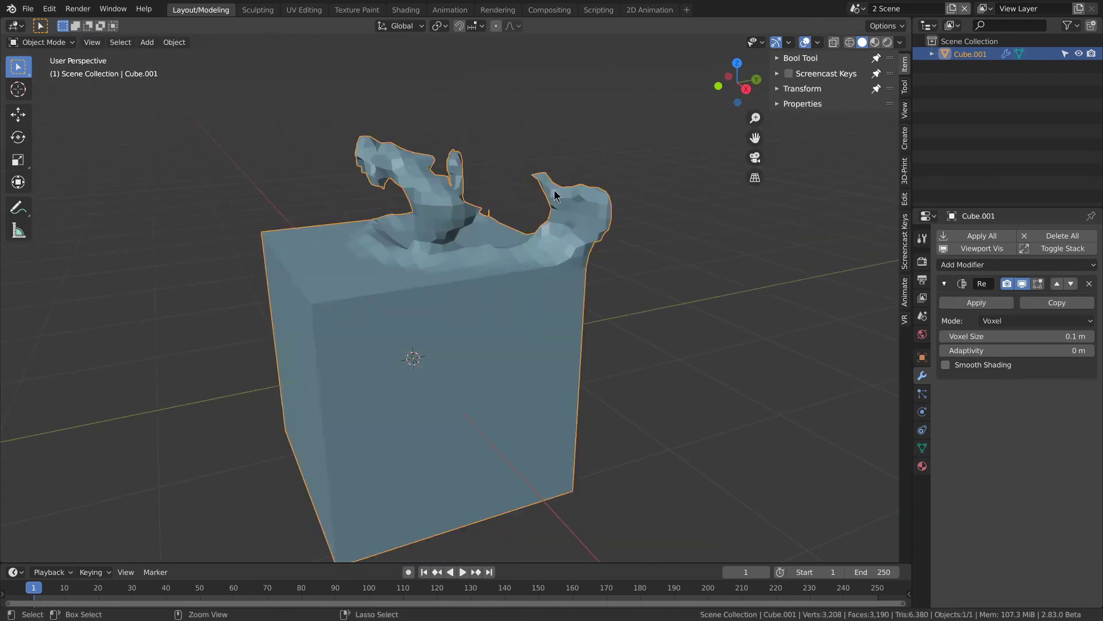
pyautogui.press('Tab')
pyautogui.press('Tab')
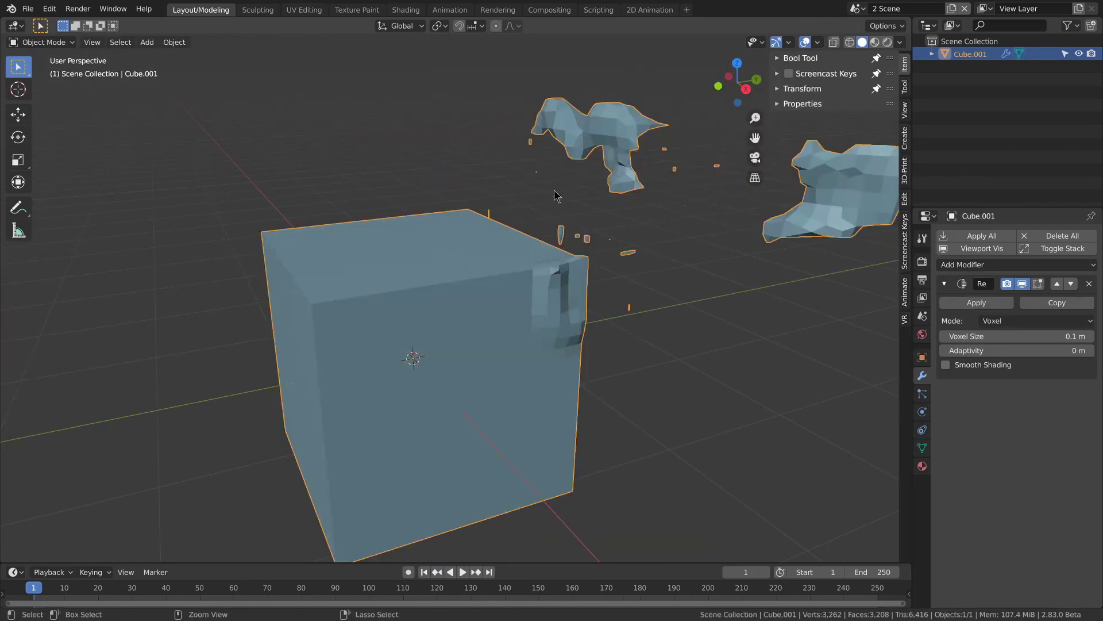
# Select the entire monkey head including both eyes, move it across the cube, and inspect the remeshed blend.
pyautogui.press('Tab')
pyautogui.moveTo(555, 195); pyautogui.dragTo(524, 206, button='middle')
pyautogui.press('Tab')
pyautogui.press('Tab')
pyautogui.press('l')
pyautogui.press('l')
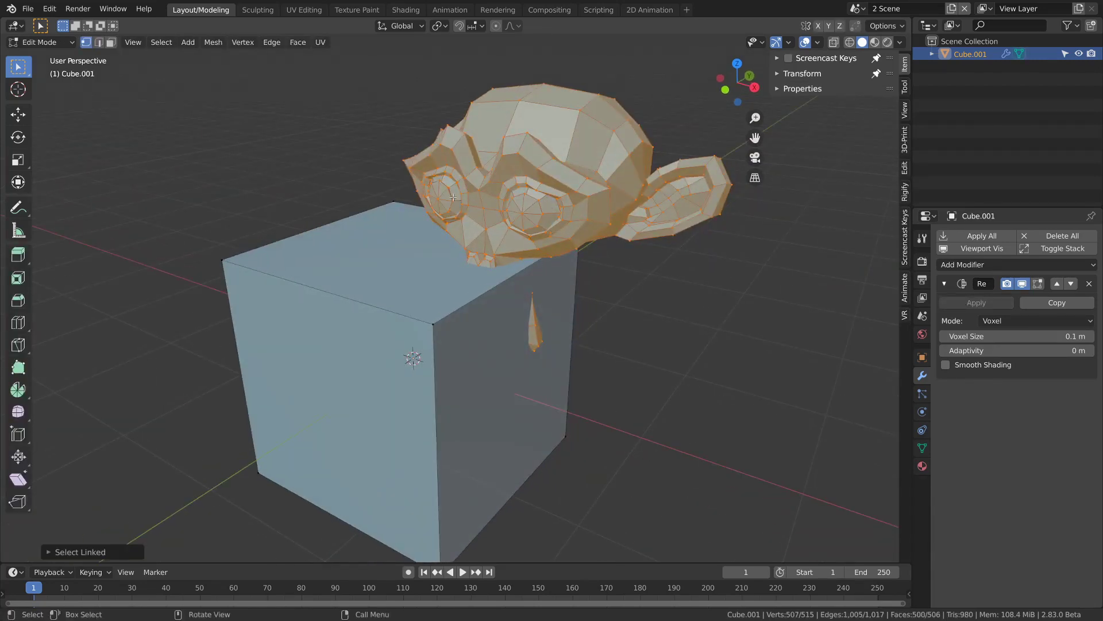
pyautogui.press('g')
pyautogui.click(257, 193)
pyautogui.press('Tab')
pyautogui.moveTo(398, 205); pyautogui.dragTo(549, 249, button='middle')
# Move the monkey head beyond the cube's upper corner and inspect the remeshed shape from another angle.
pyautogui.press('Tab')
pyautogui.press('g')
pyautogui.click(828, 267)
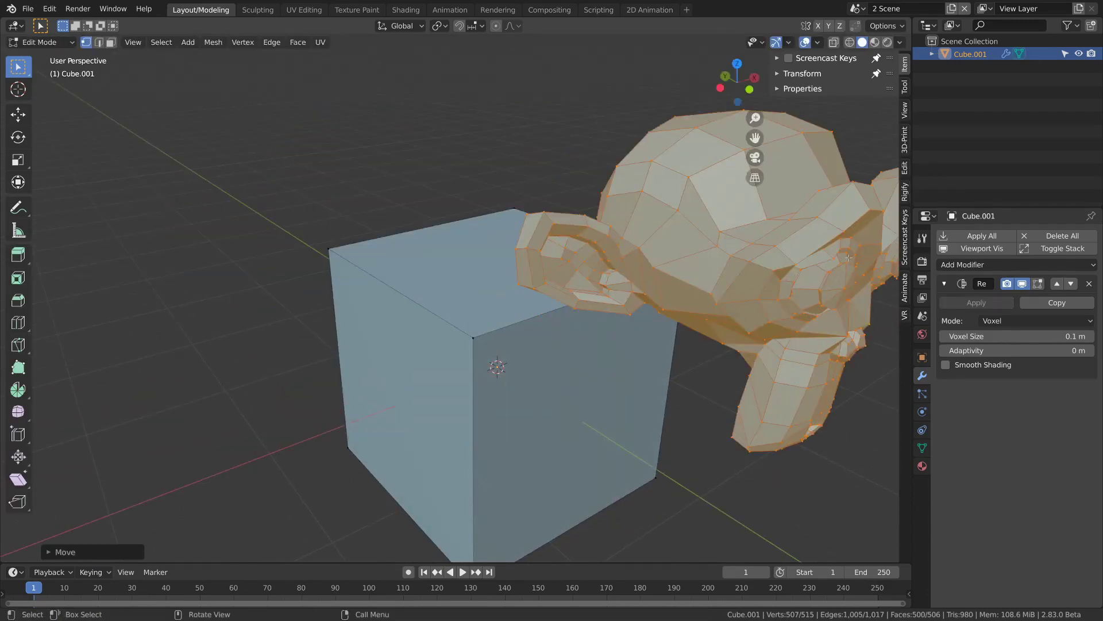
pyautogui.press('Tab')
pyautogui.moveTo(764, 266); pyautogui.dragTo(765, 230, button='middle')
# Move the monkey head back onto the top of the cube and check the merged mesh in Object Mode.
pyautogui.press('Tab')
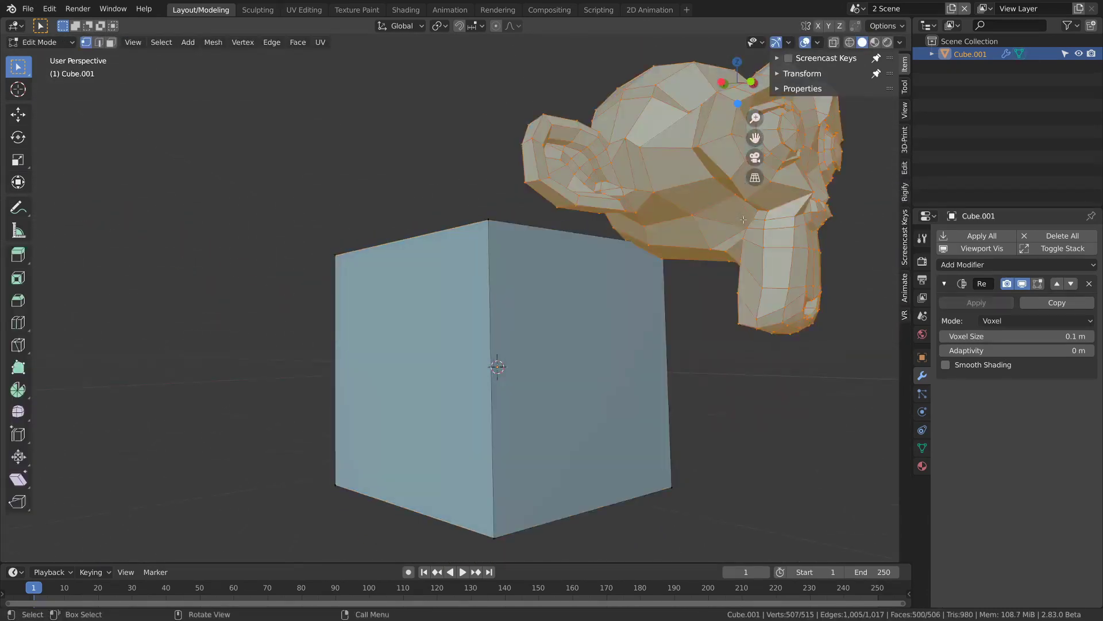
pyautogui.press('g')
pyautogui.click(619, 241)
pyautogui.press('Tab')
pyautogui.moveTo(594, 249); pyautogui.dragTo(607, 243, button='middle')
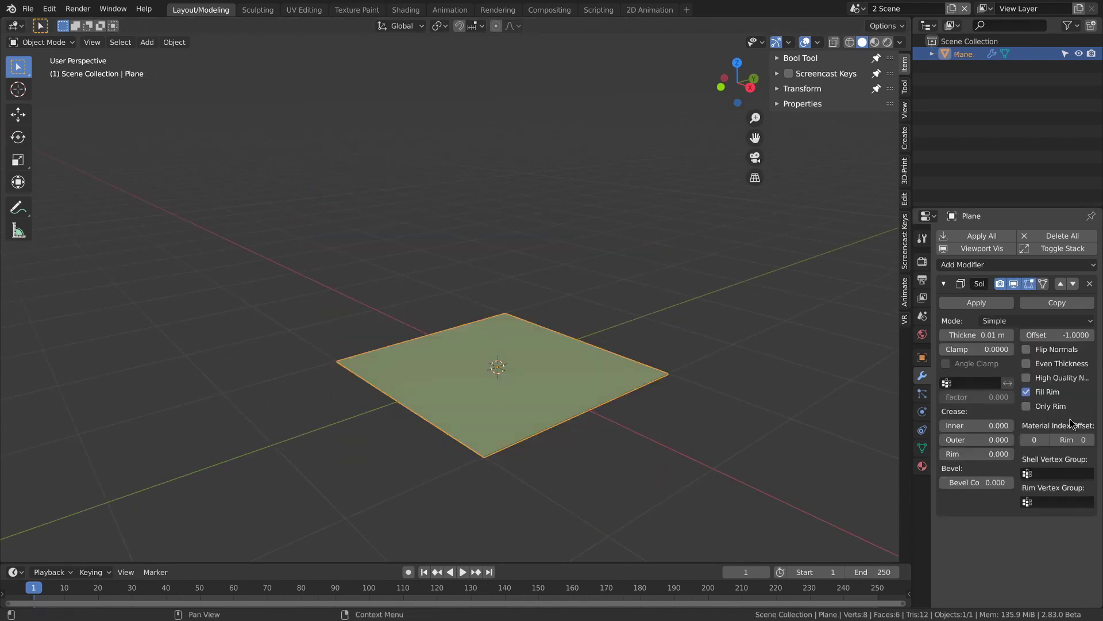
# Examine the shell, rim and main vertex group options of the plane's Solidify modifier.
pyautogui.click(1049, 473)
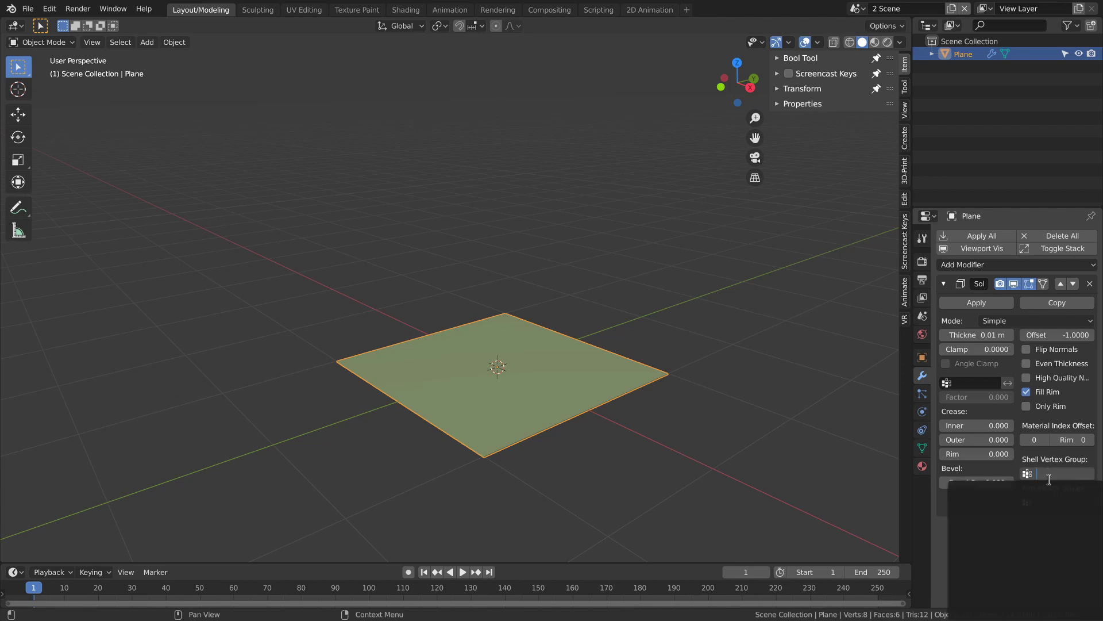
pyautogui.click(1021, 459)
pyautogui.click(1052, 500)
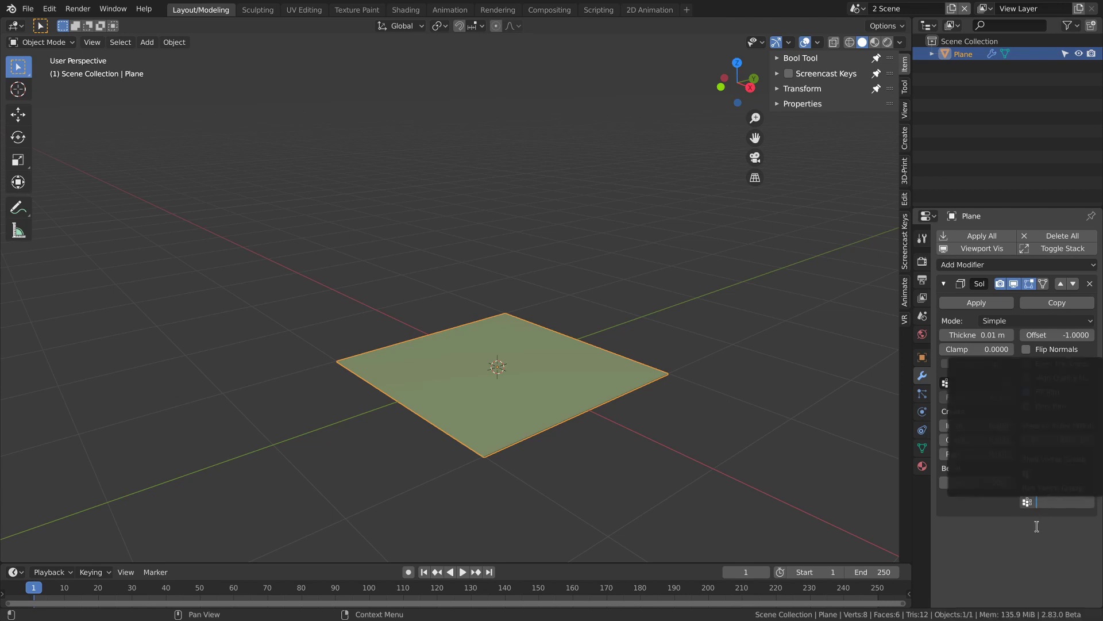
pyautogui.click(1037, 526)
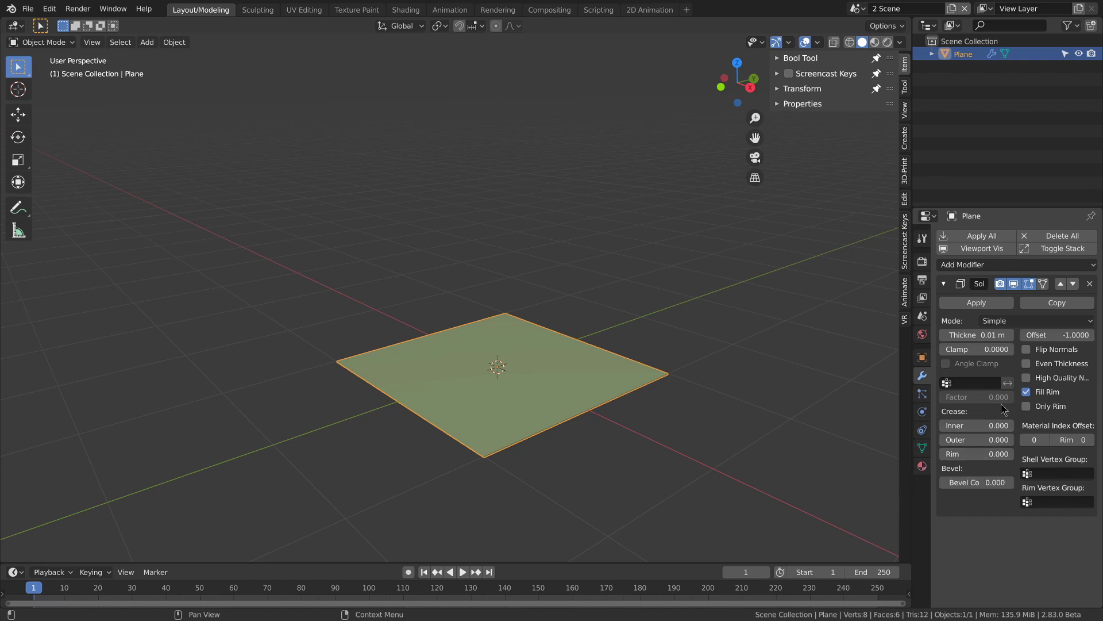
pyautogui.click(1008, 381)
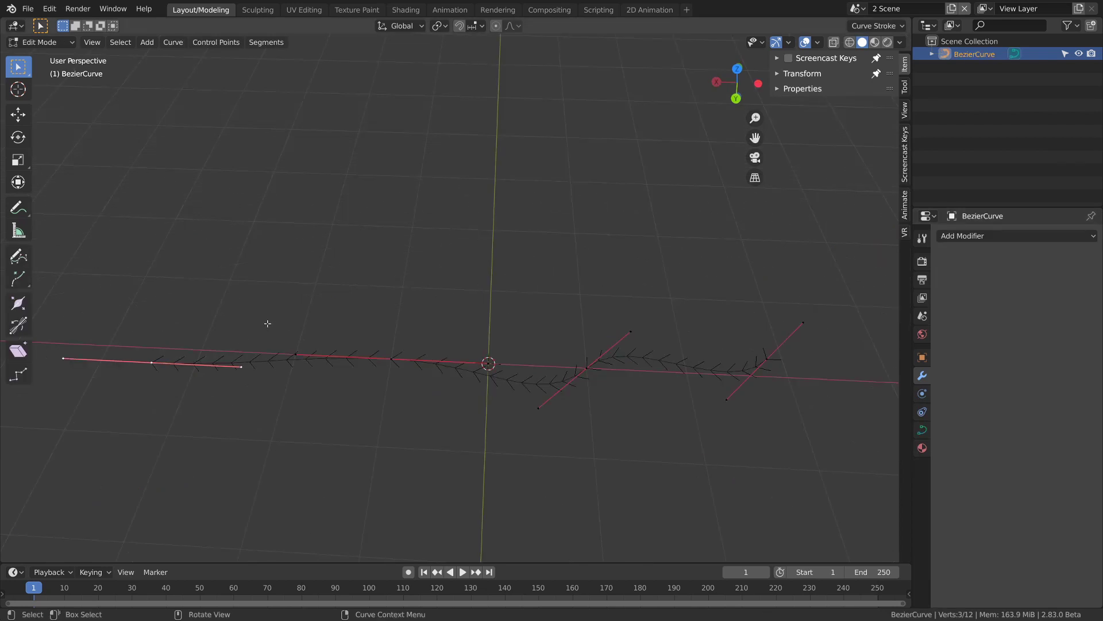
# Extrude the Bezier curve's end point into a new segment and duplicate two of its middle control points beside the curve.
pyautogui.press('e')
pyautogui.click(321, 149)
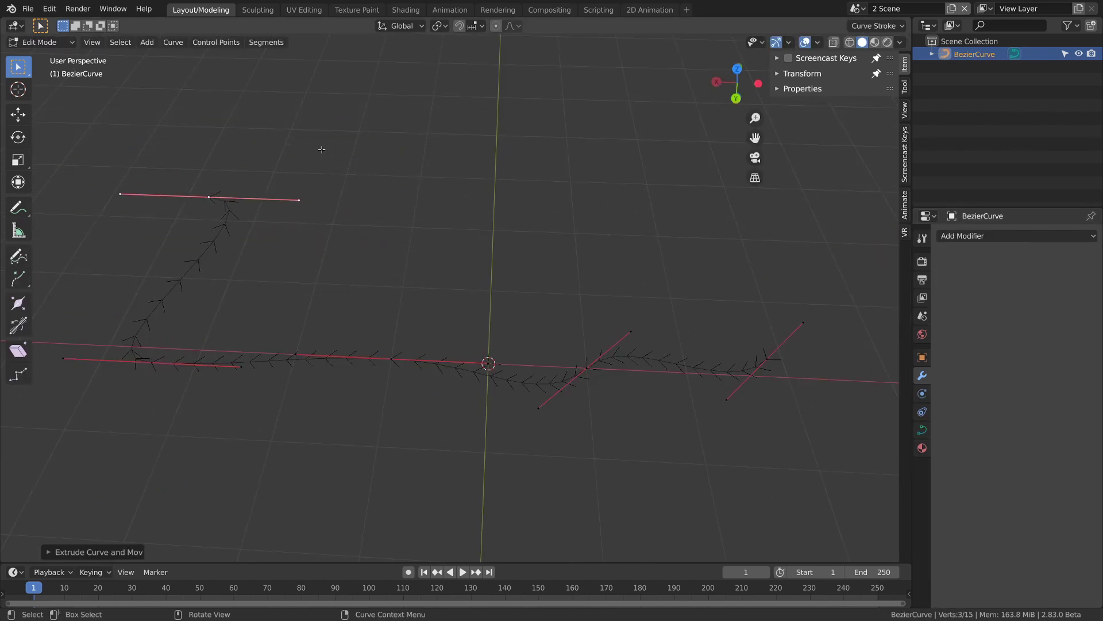
pyautogui.click(374, 369)
pyautogui.keyDown('shift'); pyautogui.click(584, 365); pyautogui.keyUp('shift')
pyautogui.moveTo(584, 365); pyautogui.dragTo(689, 416, button='middle')
pyautogui.hotkey('shift', 'd')
pyautogui.click(758, 413)
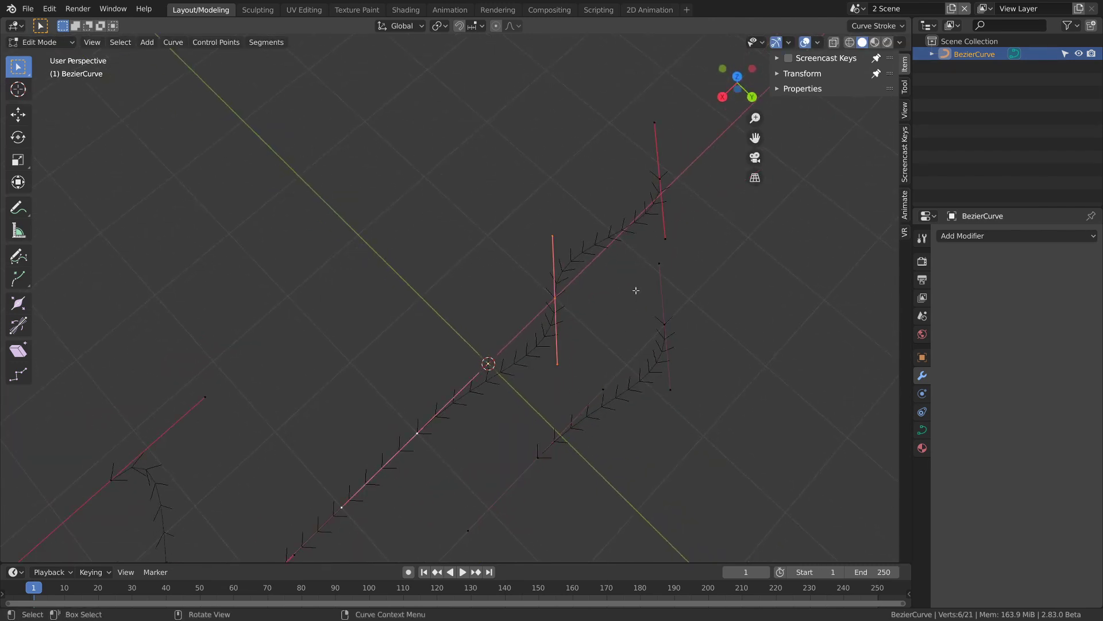
# Extrude the two selected middle control points of the Bezier curve into a new branch off the original.
pyautogui.press('e')
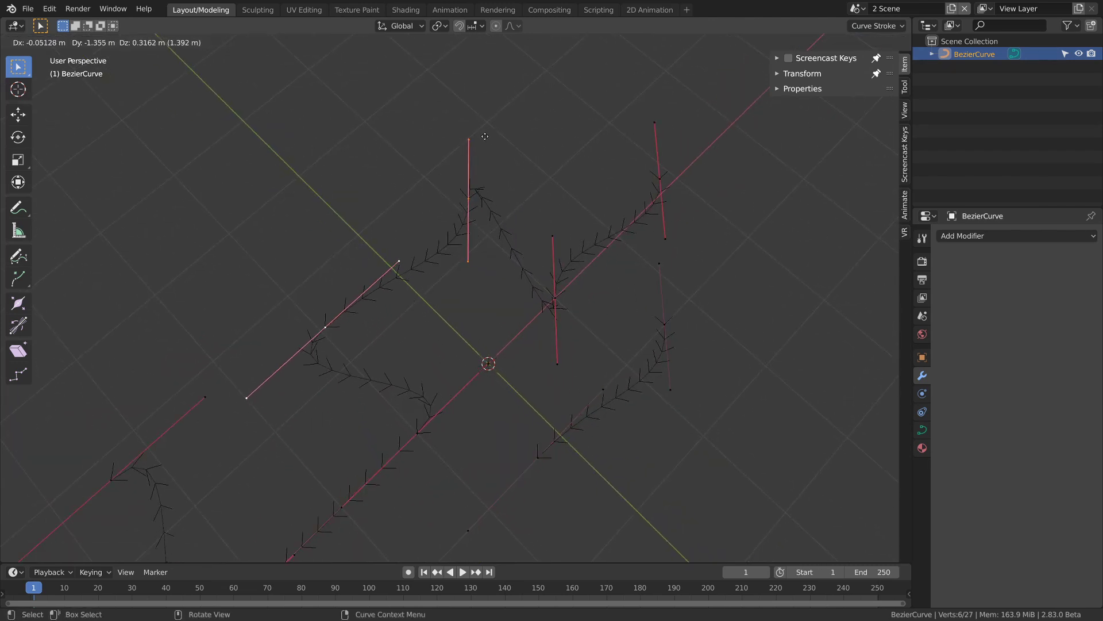
pyautogui.click(611, 256)
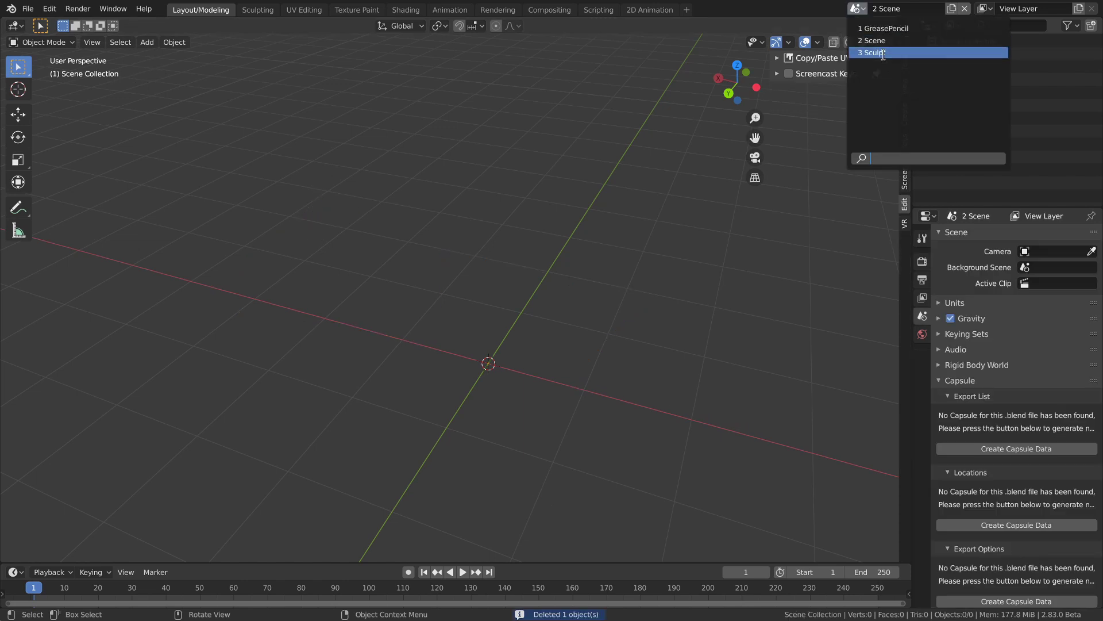
# Switch to the 3 Sculpt scene in the Sculpting workspace and reset the Layer brush to its defaults.
pyautogui.click(884, 52)
pyautogui.click(258, 10)
pyautogui.click(1091, 194)
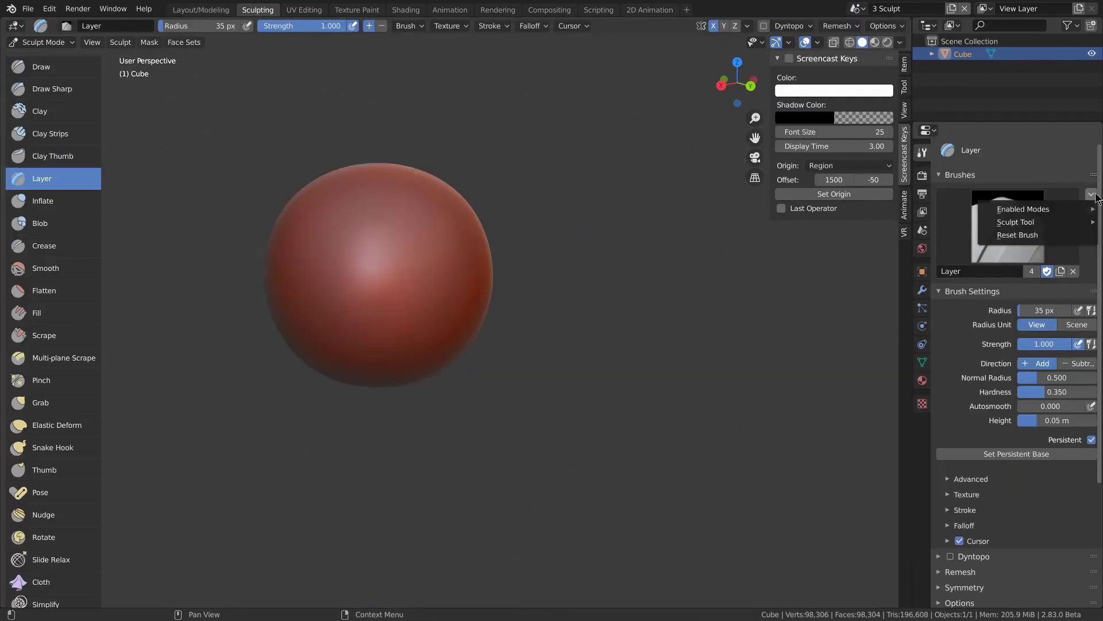
pyautogui.click(1019, 241)
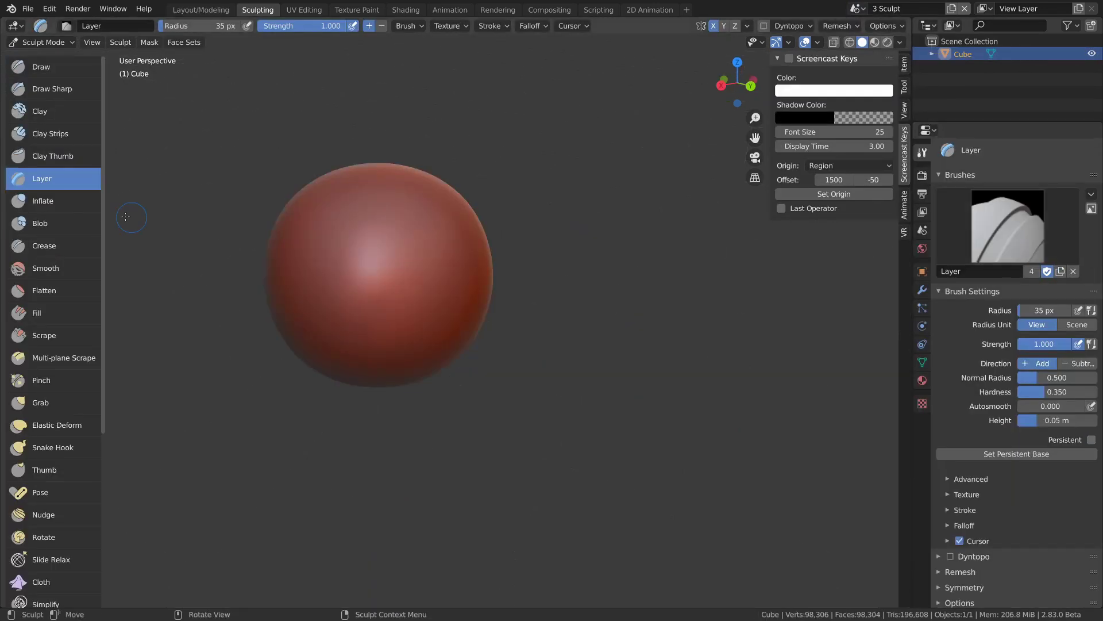
# Reset the Draw brush to its defaults and look through its brush settings, including Hardness.
pyautogui.click(43, 66)
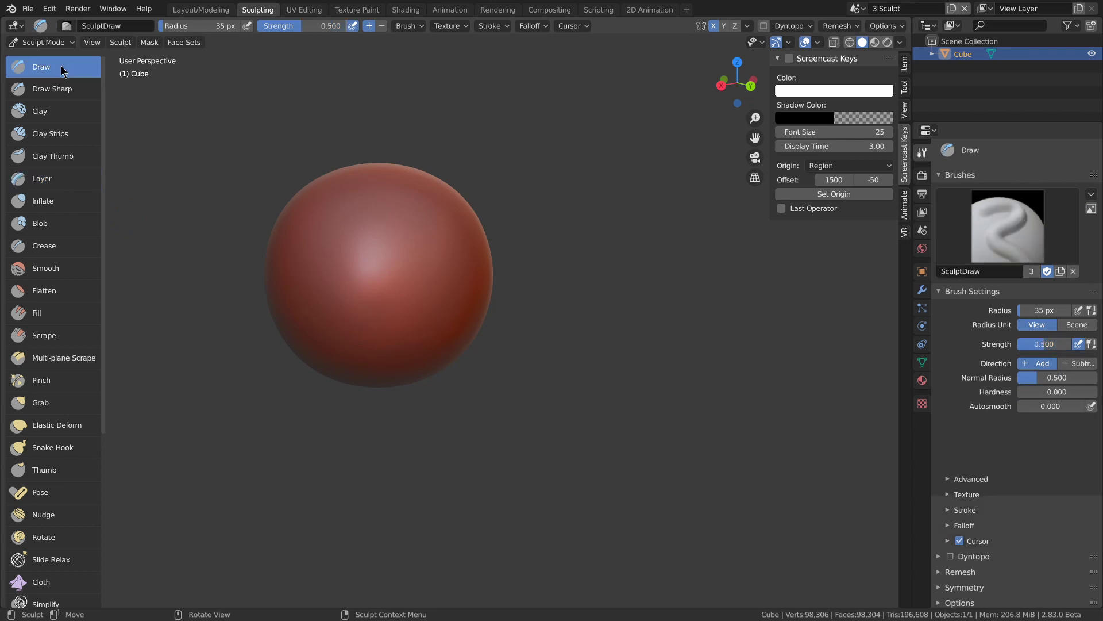
pyautogui.click(1091, 194)
pyautogui.click(1052, 236)
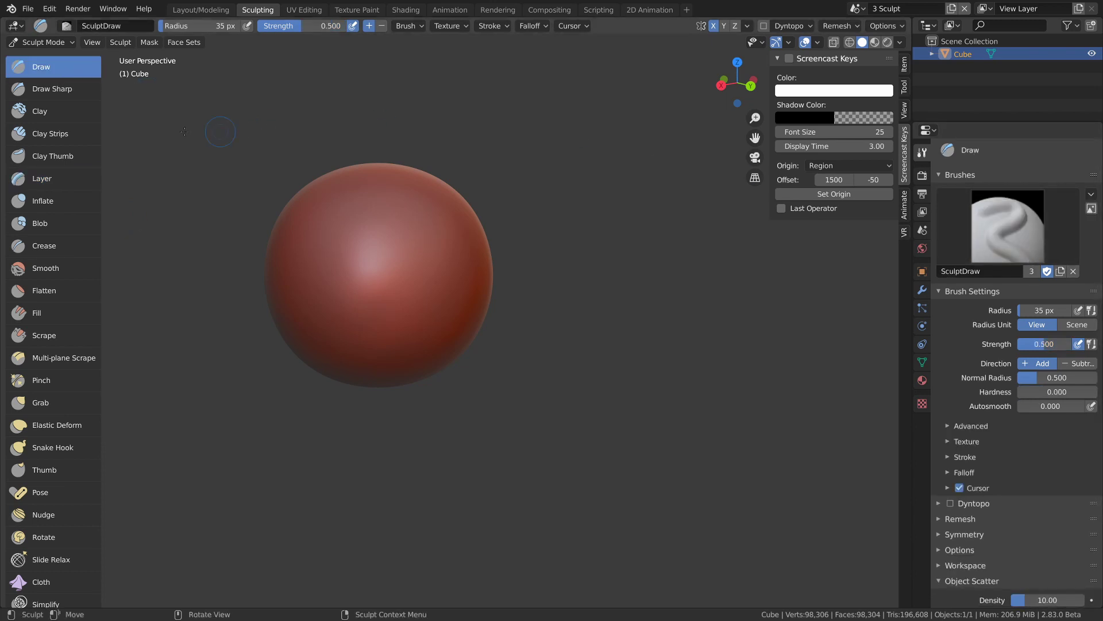
pyautogui.click(407, 26)
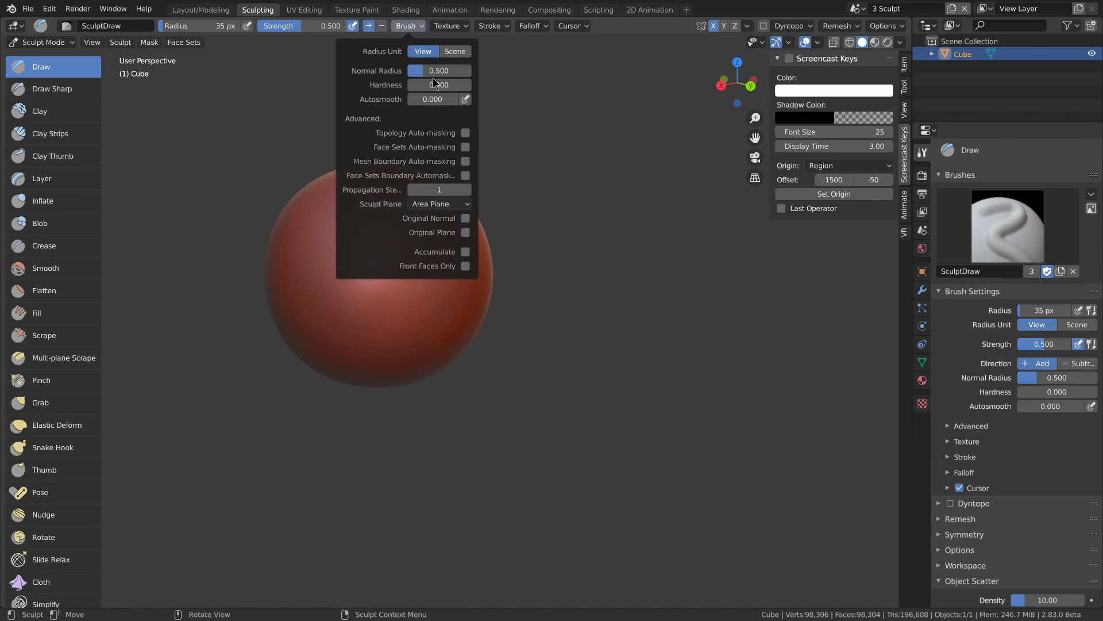
# Try a Clay Thumb stroke across the front of the sphere and adjust the brush radius.
pyautogui.click(52, 155)
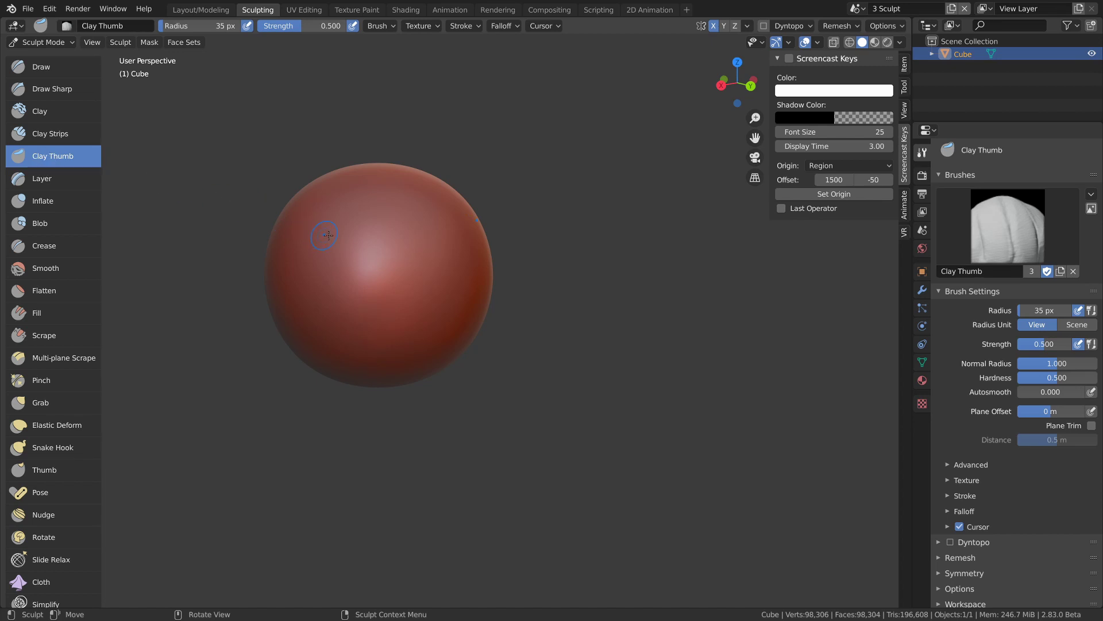
pyautogui.moveTo(373, 251)
pyautogui.mouseDown()
pyautogui.moveTo(437, 229)
pyautogui.moveTo(431, 261)
pyautogui.moveTo(384, 300)
pyautogui.moveTo(409, 281)
pyautogui.mouseUp()
pyautogui.press('f')
pyautogui.click(421, 268)
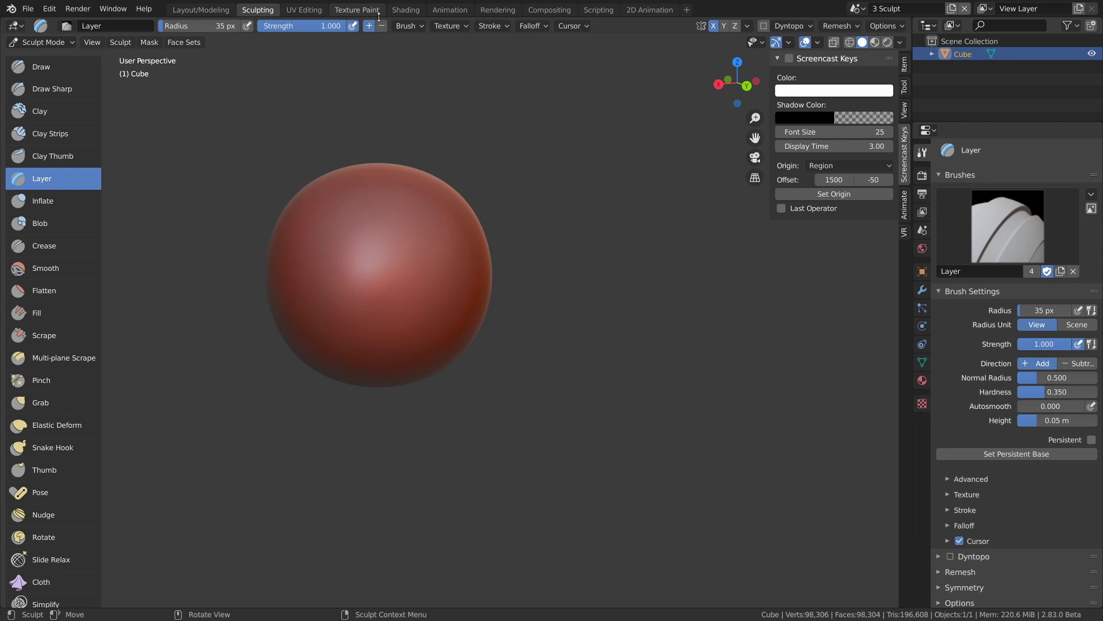
# Enable Persistent for the Layer brush, keep its direction on Add, and set the persistent base.
pyautogui.click(407, 25)
pyautogui.click(464, 133)
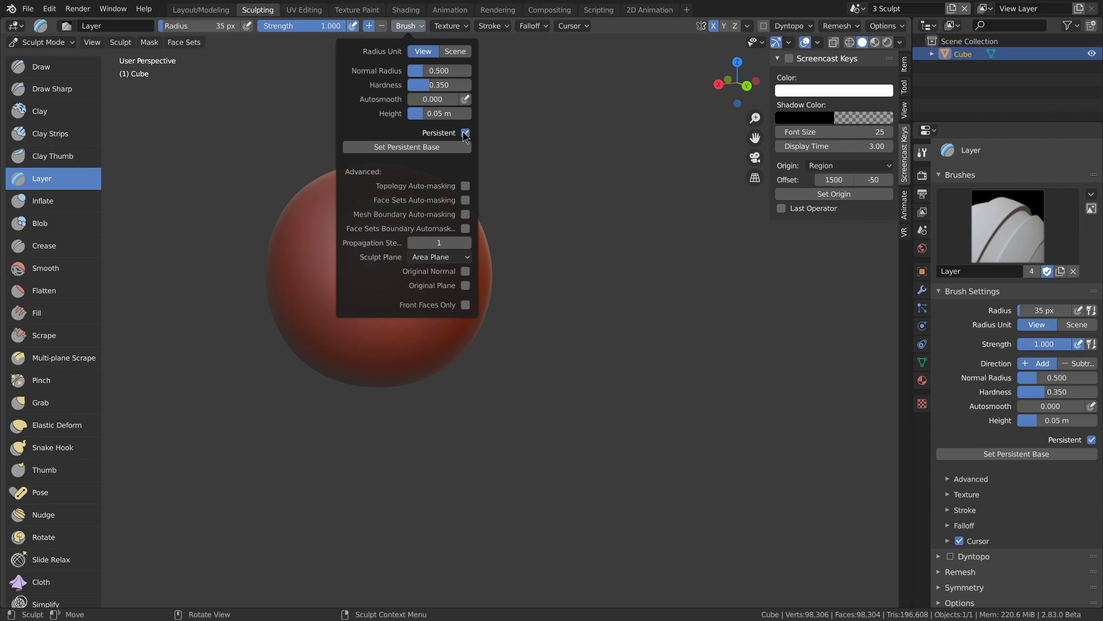
pyautogui.click(1070, 363)
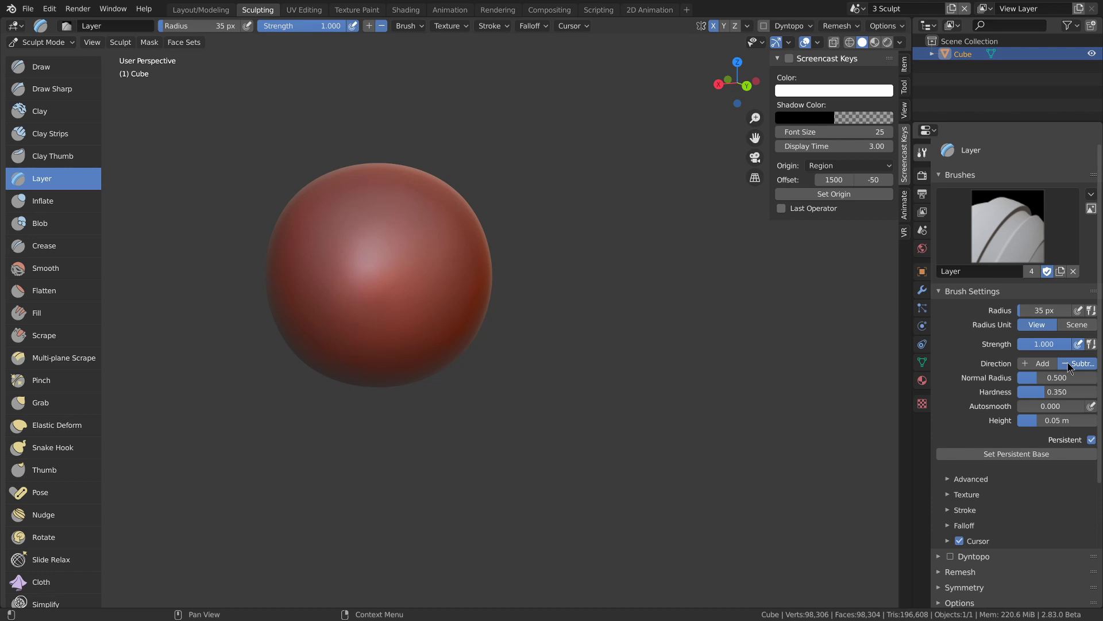
pyautogui.click(1038, 363)
pyautogui.click(408, 26)
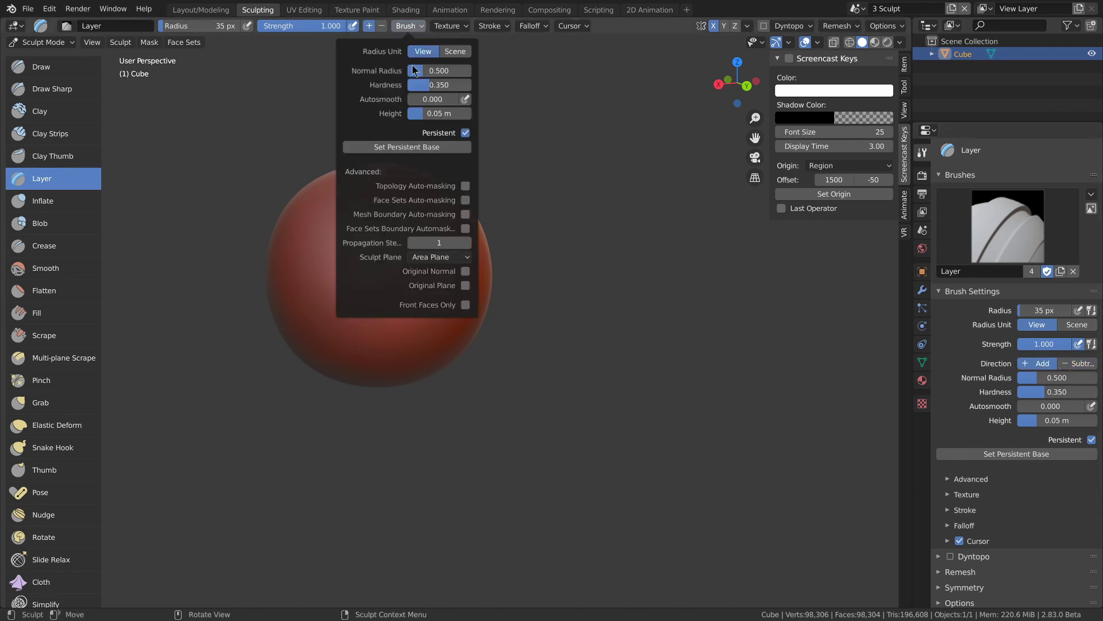
pyautogui.click(405, 148)
# Set the Layer brush radius to 91 px, paint a vertical raised stroke on the sphere, and subtract across its middle.
pyautogui.press('f')
pyautogui.click(431, 207)
pyautogui.moveTo(367, 204); pyautogui.dragTo(359, 316)
pyautogui.keyDown('ctrl'); pyautogui.moveTo(329, 253); pyautogui.dragTo(402, 262); pyautogui.keyUp('ctrl')
pyautogui.keyDown('ctrl'); pyautogui.moveTo(321, 305); pyautogui.dragTo(386, 292); pyautogui.keyUp('ctrl')
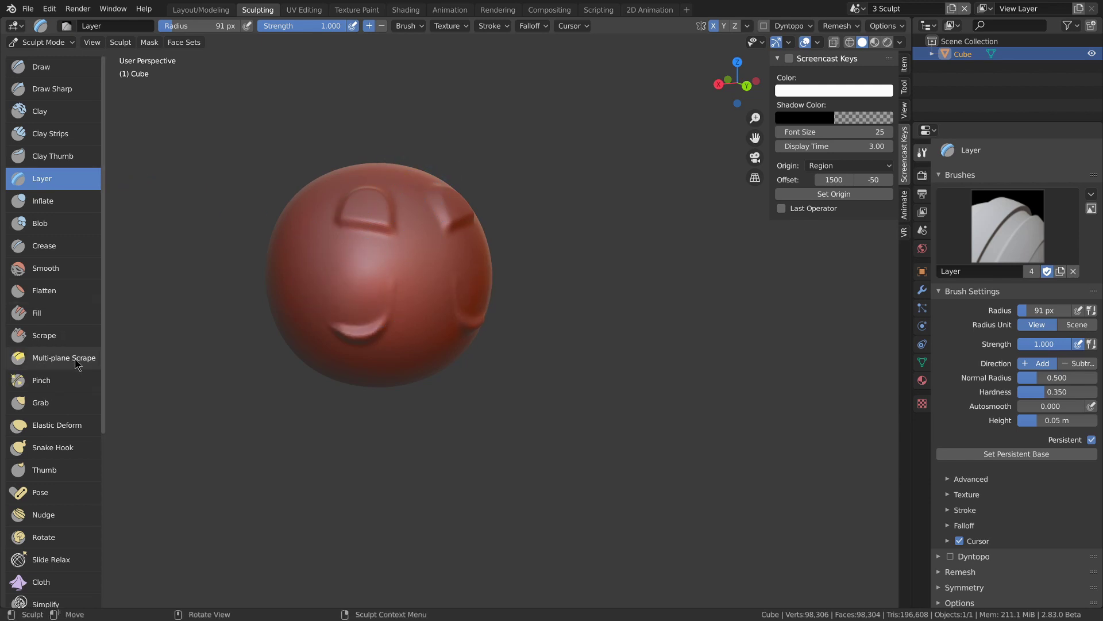
# Pull a curved spike out of the sphere's side with Snake Hook and paint over it with the Layer brush.
pyautogui.click(66, 448)
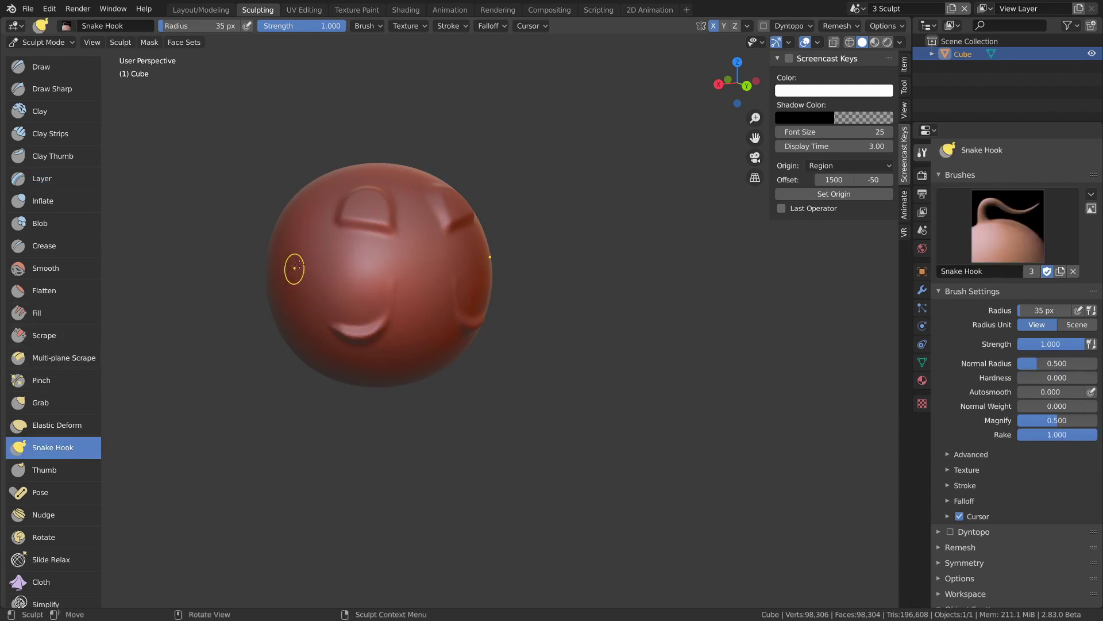
pyautogui.moveTo(294, 268)
pyautogui.mouseDown()
pyautogui.moveTo(230, 214)
pyautogui.moveTo(198, 282)
pyautogui.mouseUp()
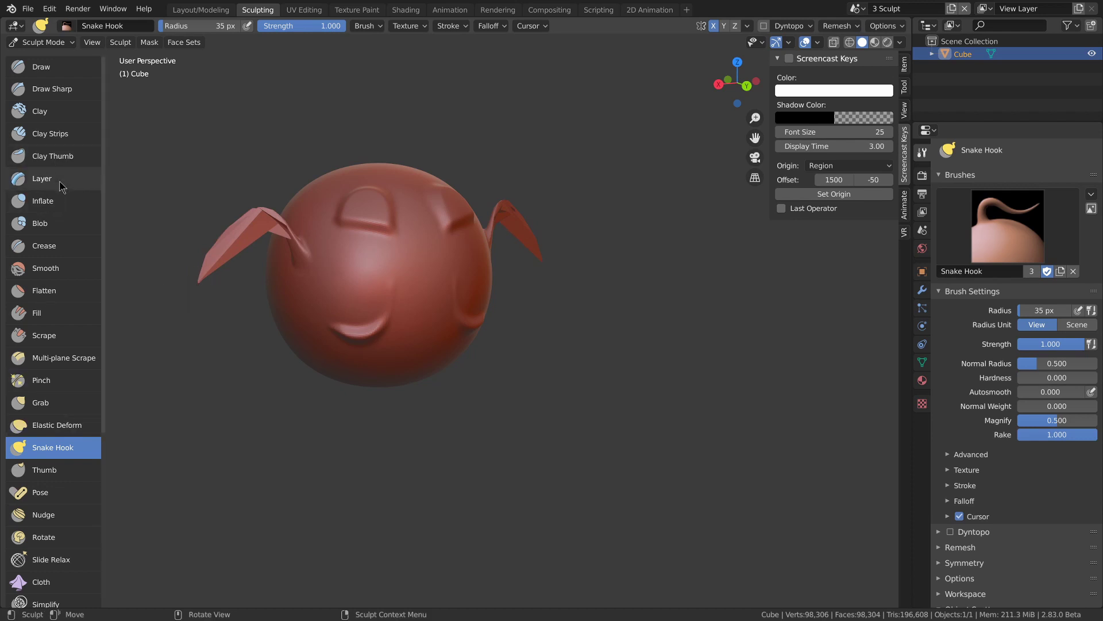
pyautogui.click(64, 201)
pyautogui.press('l')
pyautogui.moveTo(271, 279); pyautogui.dragTo(309, 280, button='middle')
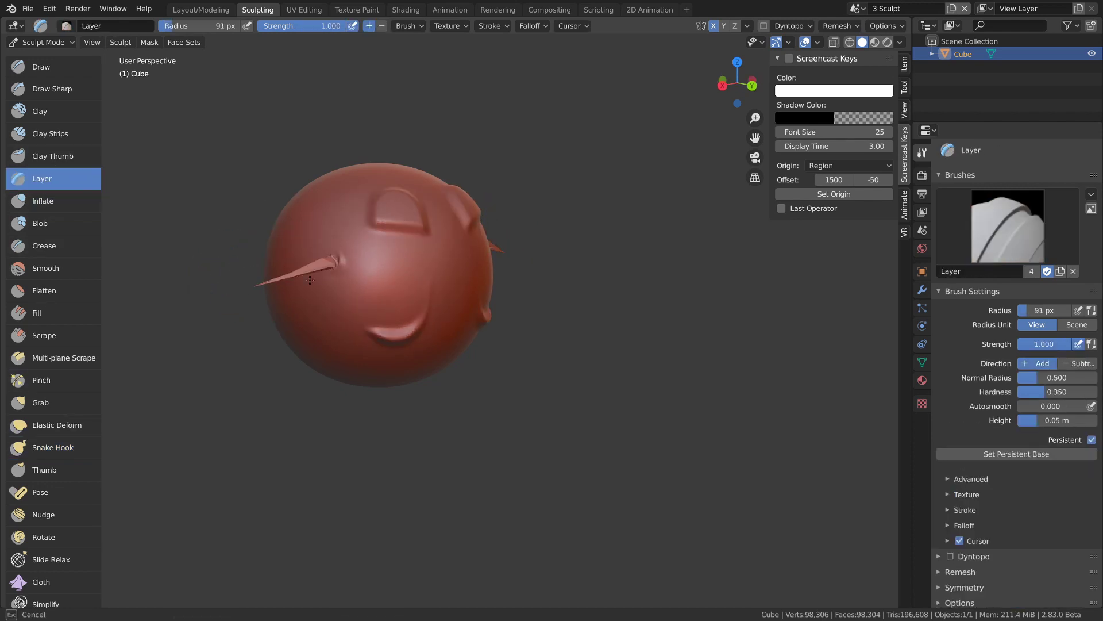
pyautogui.moveTo(283, 262); pyautogui.dragTo(264, 298)
pyautogui.moveTo(336, 280); pyautogui.dragTo(329, 252)
# Paint another vertical Layer stroke on a different side of the sphere, subtract across its middle, and inspect the relief.
pyautogui.moveTo(329, 252); pyautogui.dragTo(374, 252, button='middle')
pyautogui.moveTo(365, 205); pyautogui.dragTo(375, 323)
pyautogui.moveTo(316, 270)
pyautogui.keyDown('ctrl'); pyautogui.mouseDown()
pyautogui.moveTo(417, 259)
pyautogui.moveTo(330, 256)
pyautogui.moveTo(457, 278)
pyautogui.mouseUp(); pyautogui.keyUp('ctrl')
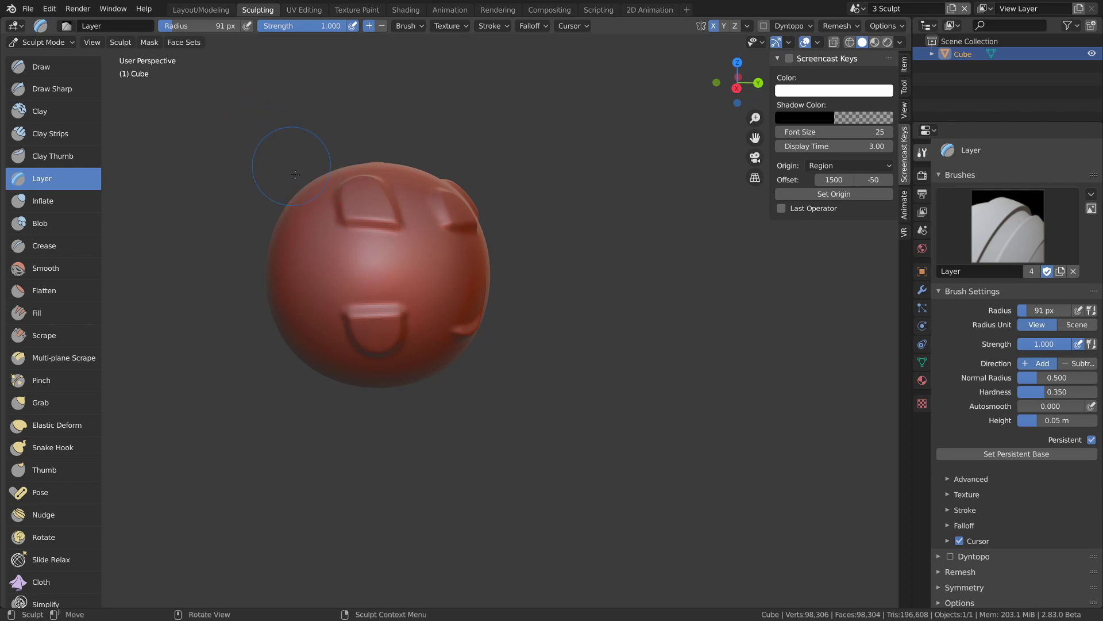
pyautogui.moveTo(290, 153); pyautogui.dragTo(437, 157, button='middle')
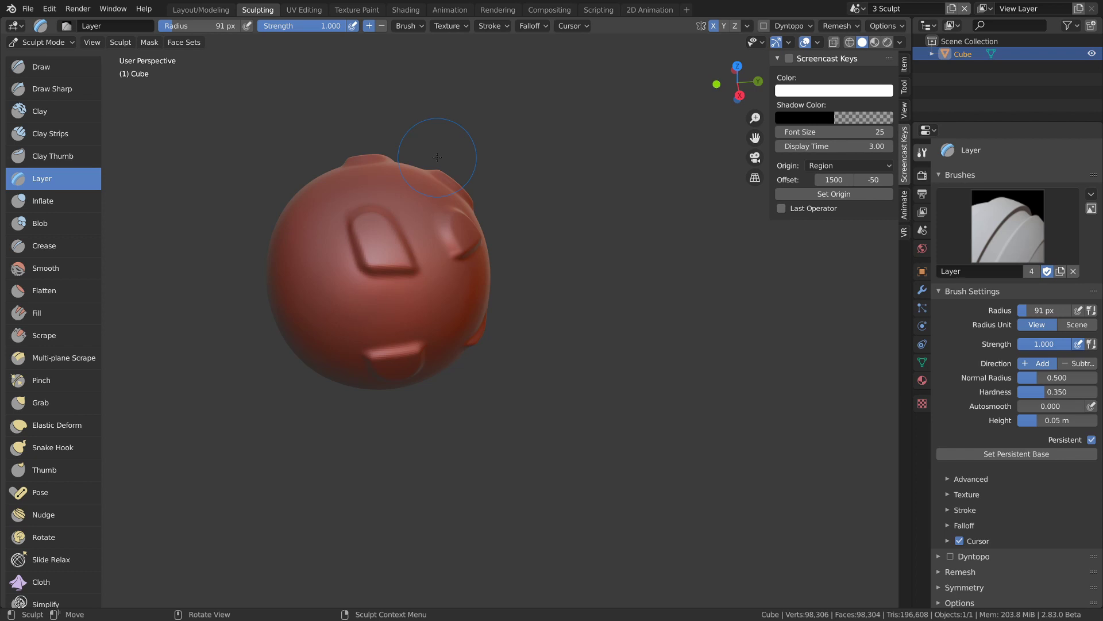
# Set the Cloth brush radius to 66 px and pull wavy wrinkles across the smooth side of the sphere.
pyautogui.scroll(-3, 54, 515)
pyautogui.click(54, 515)
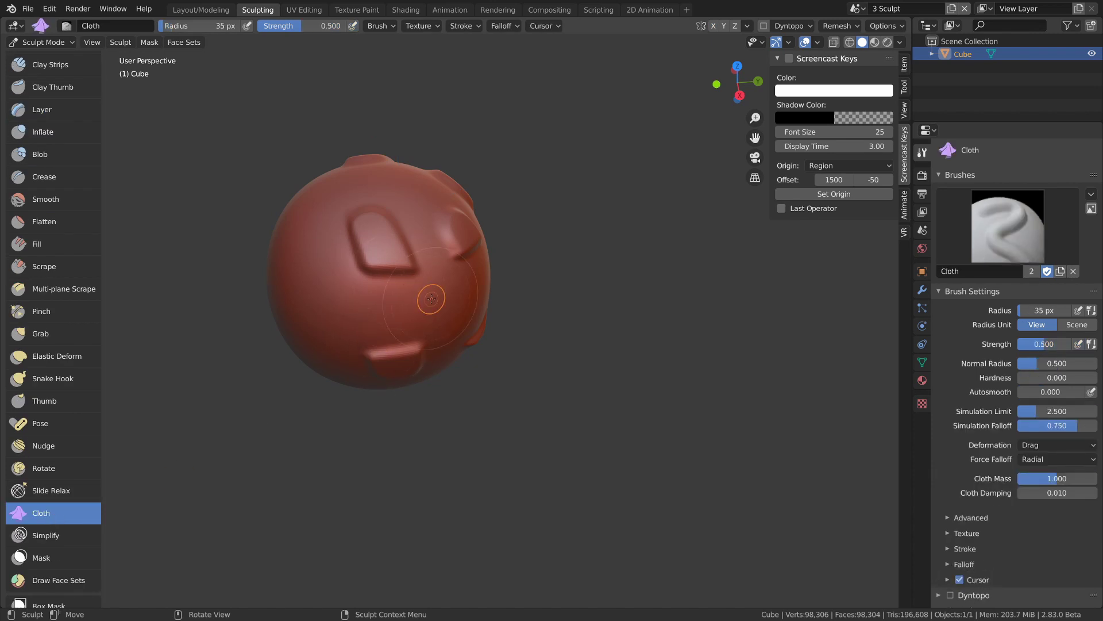
pyautogui.press('f')
pyautogui.click(459, 302)
pyautogui.moveTo(303, 257)
pyautogui.mouseDown()
pyautogui.moveTo(325, 248)
pyautogui.moveTo(313, 293)
pyautogui.mouseUp()
pyautogui.moveTo(313, 293); pyautogui.dragTo(371, 276, button='middle')
pyautogui.moveTo(305, 261); pyautogui.dragTo(440, 322)
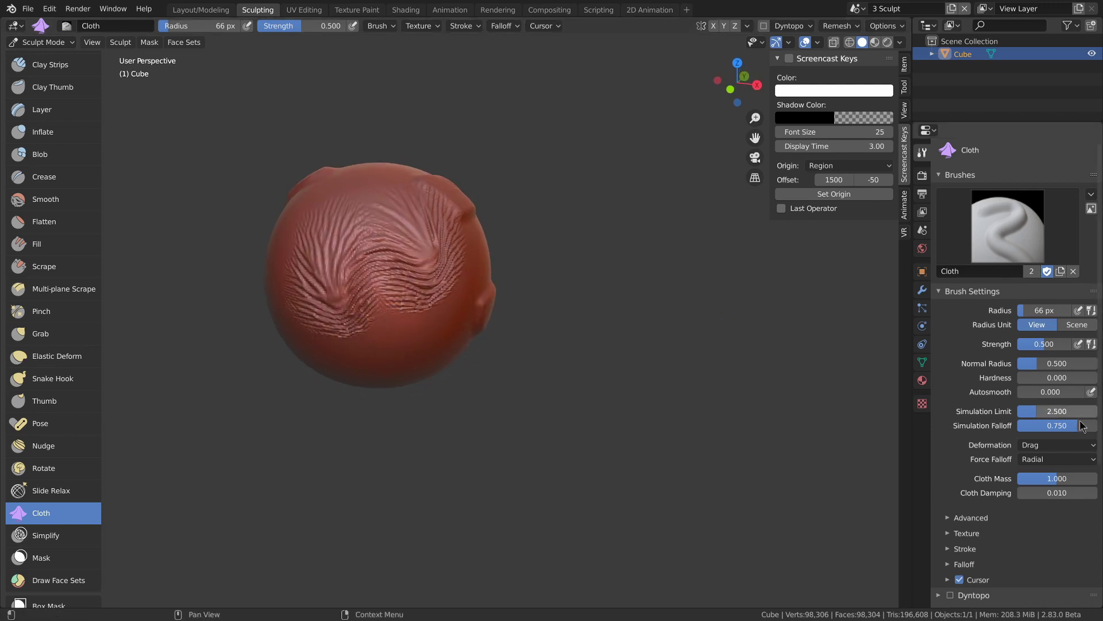
# Examine the Cloth brush's deformation options and the Pose brush's settings, including Keep Anchor Point.
pyautogui.scroll(-2, 1042, 412)
pyautogui.click(1042, 411)
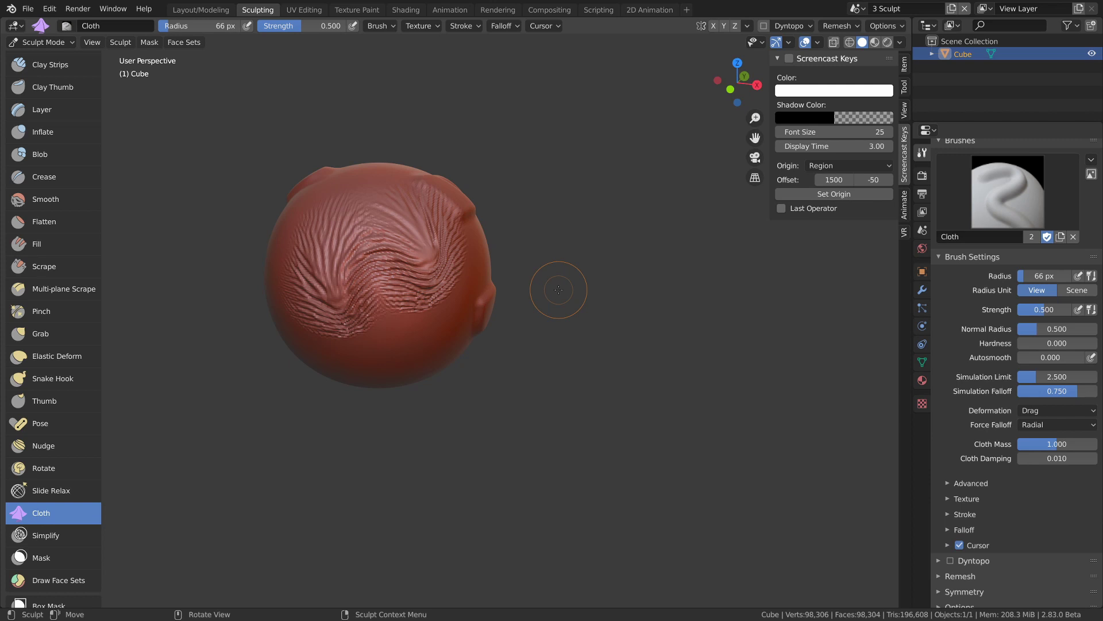
pyautogui.click(40, 423)
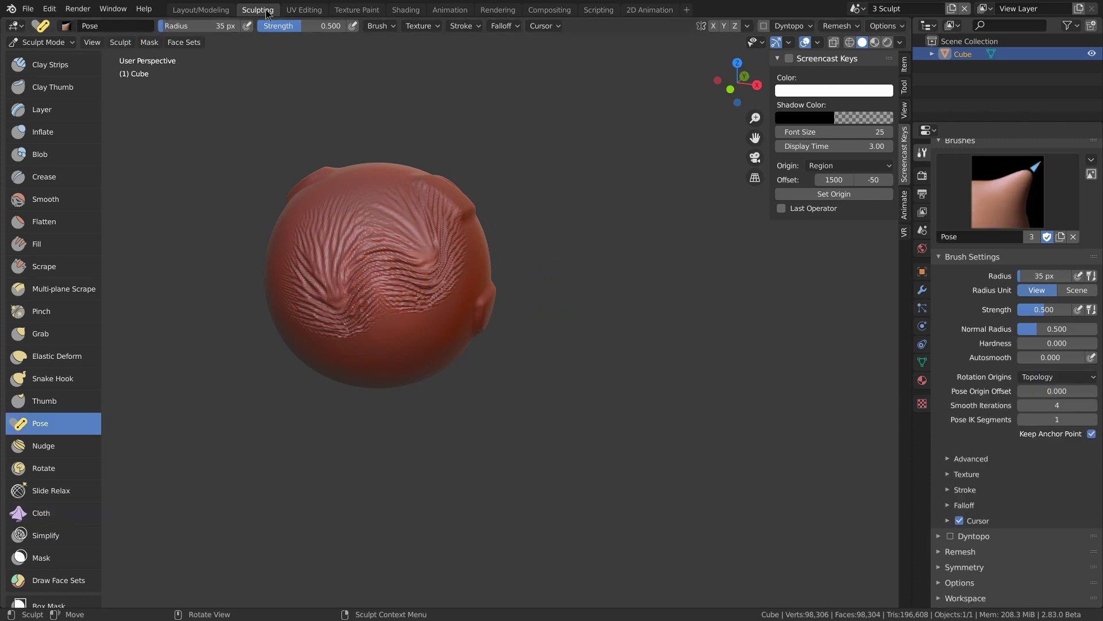
pyautogui.click(380, 26)
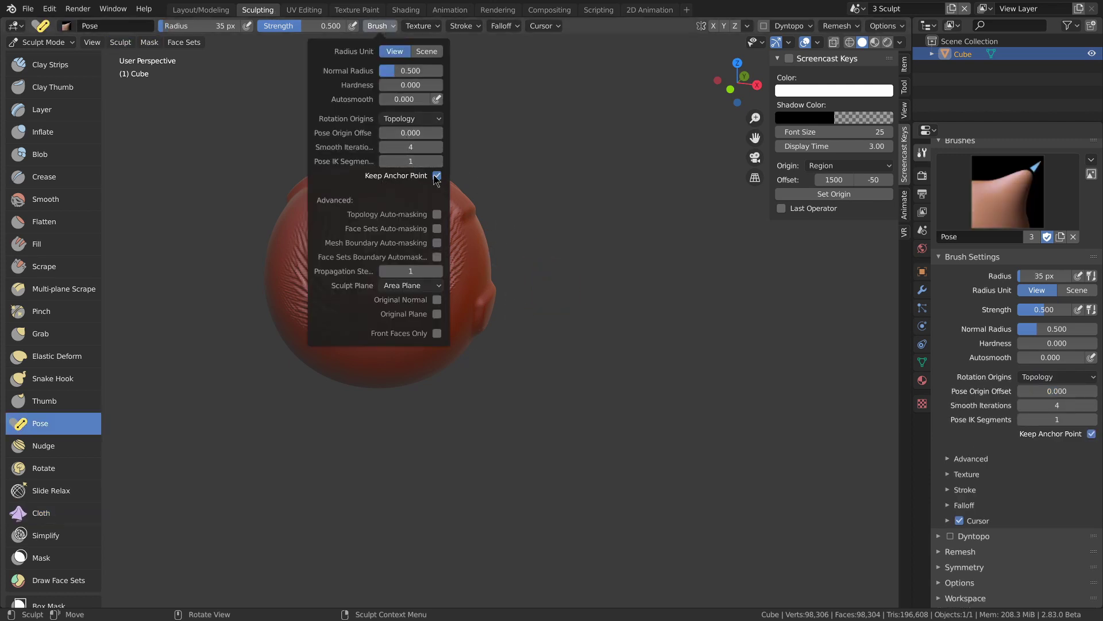
# Set the Clay Strips brush's Tip Roundness to 1.000 and paint a short strip beside the wrinkles.
pyautogui.press('c')
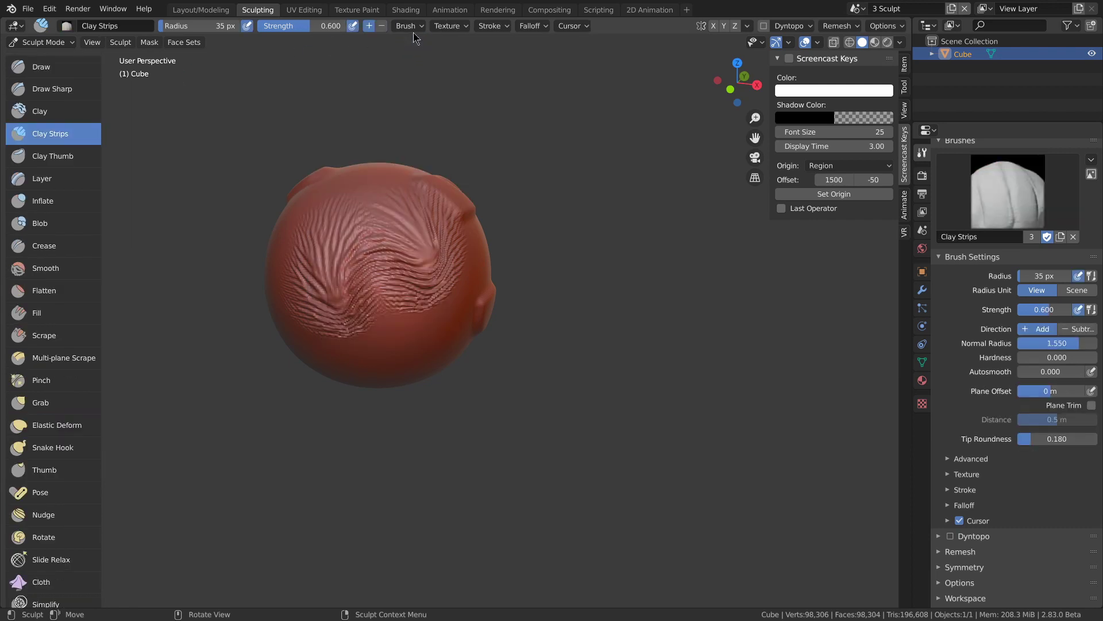
pyautogui.click(415, 27)
pyautogui.moveTo(415, 166); pyautogui.dragTo(472, 166)
pyautogui.moveTo(312, 251); pyautogui.dragTo(387, 283, button='middle')
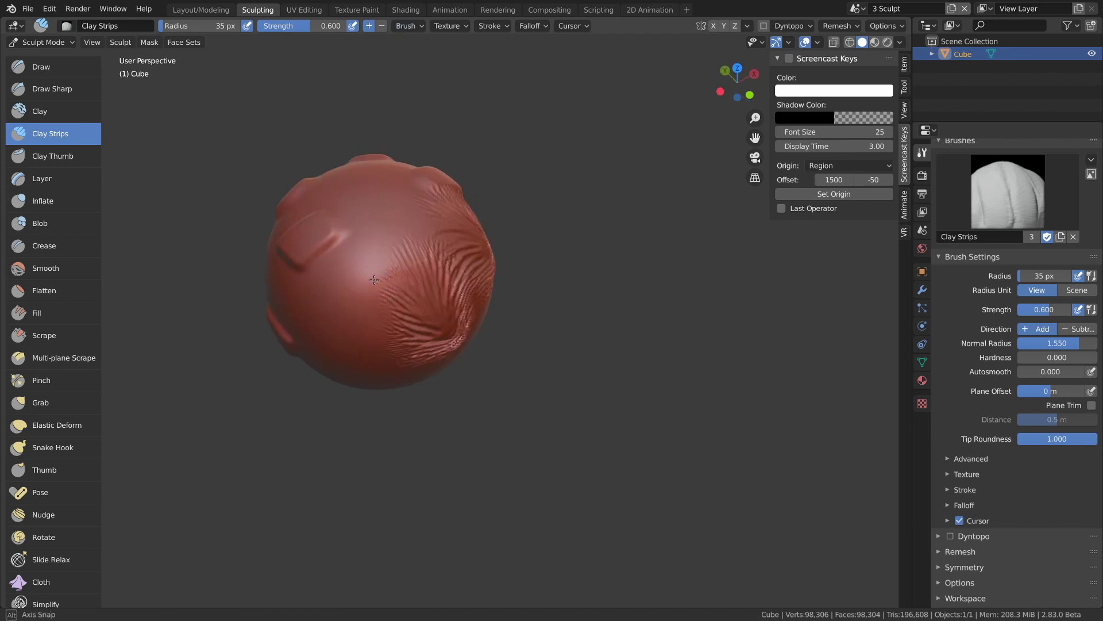
pyautogui.moveTo(372, 200)
pyautogui.mouseDown()
pyautogui.moveTo(376, 304)
pyautogui.moveTo(370, 219)
pyautogui.moveTo(381, 227)
pyautogui.mouseUp()
# Lower the Clay Strips brush's Tip Roundness to square its tip and paint a second strip near the first for comparison.
pyautogui.click(409, 27)
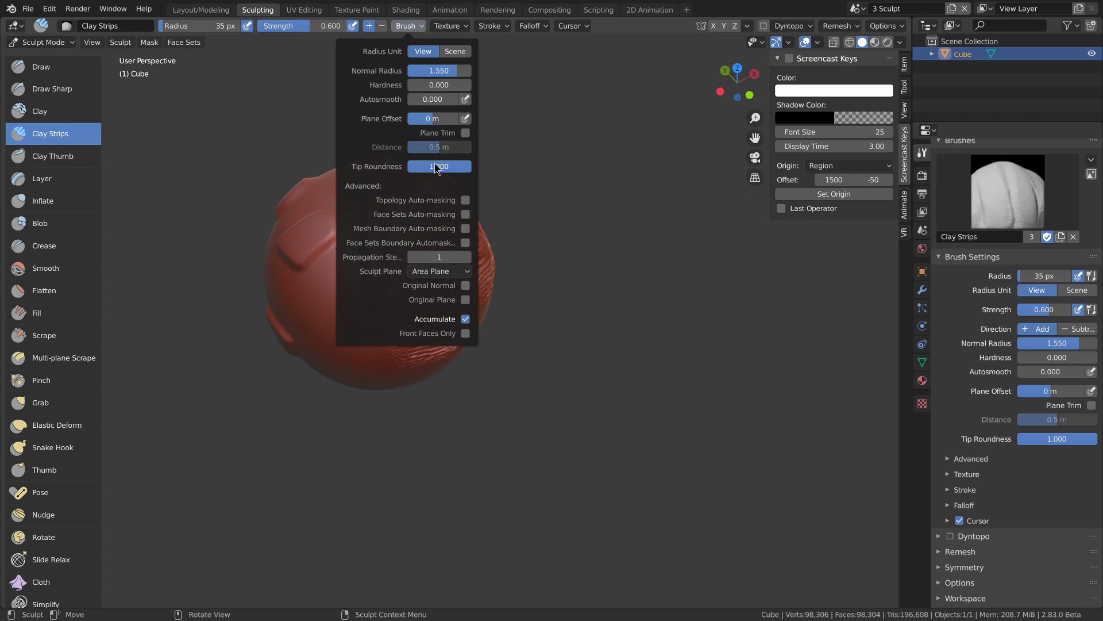
pyautogui.moveTo(441, 167); pyautogui.dragTo(409, 166)
pyautogui.moveTo(343, 280)
pyautogui.mouseDown()
pyautogui.moveTo(340, 336)
pyautogui.moveTo(332, 253)
pyautogui.moveTo(339, 336)
pyautogui.mouseUp()
pyautogui.moveTo(373, 231)
pyautogui.mouseDown(button='middle')
pyautogui.moveTo(460, 242)
pyautogui.moveTo(339, 225)
pyautogui.mouseUp(button='middle')
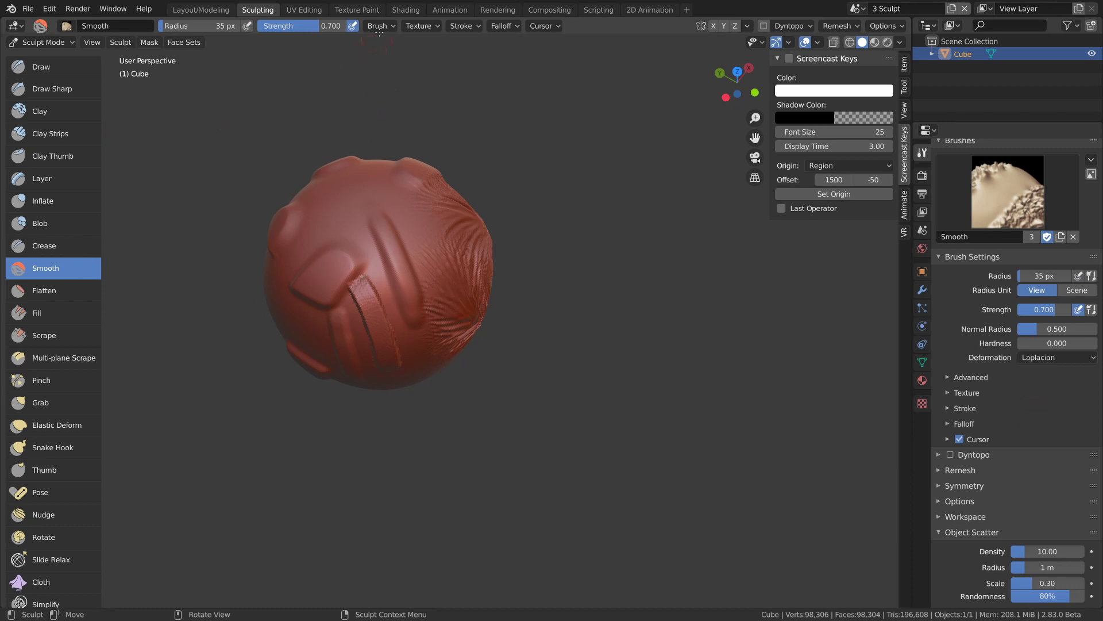
# Set the Smooth brush's deformation to Surface.
pyautogui.click(379, 26)
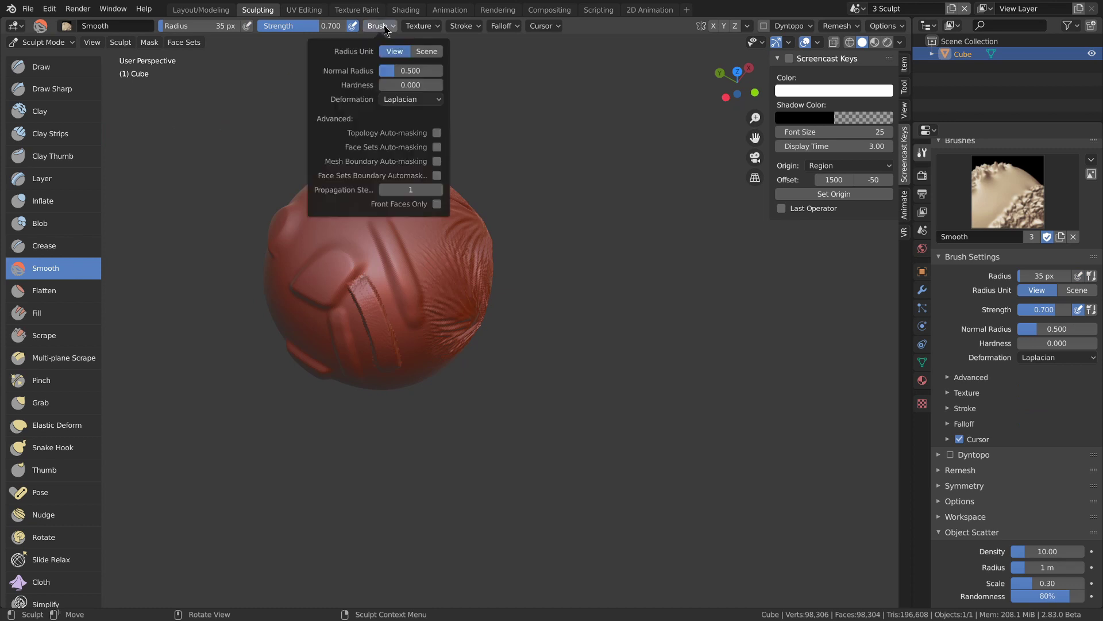
pyautogui.click(410, 99)
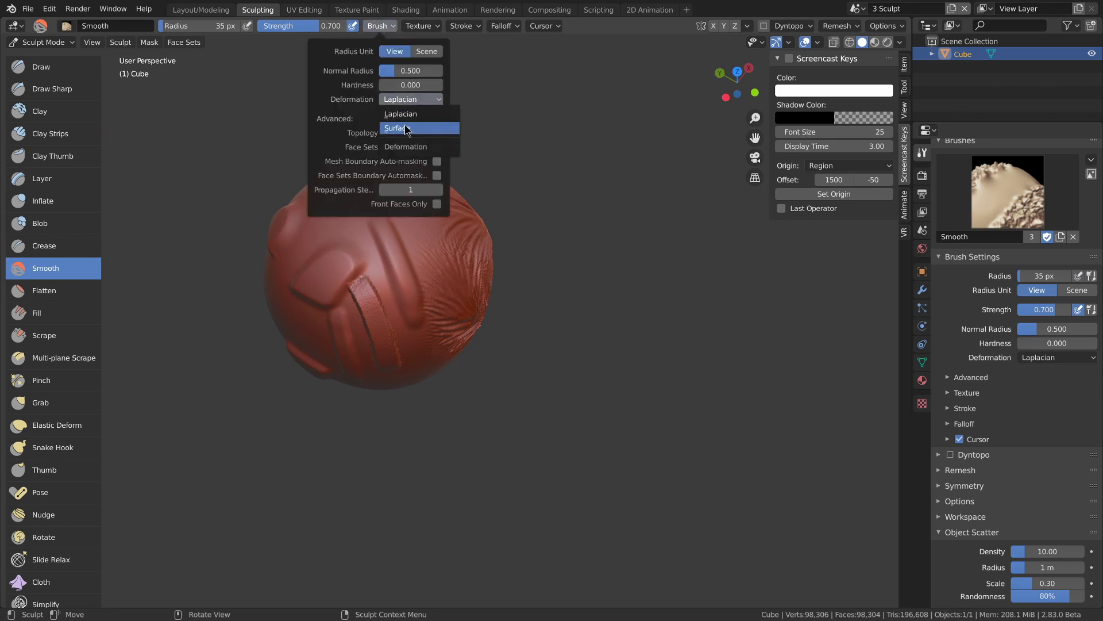
pyautogui.click(398, 128)
# Set the Smooth brush radius to 140 px and smooth over the cloth wrinkles on the sphere.
pyautogui.moveTo(475, 180)
pyautogui.mouseDown(button='middle')
pyautogui.moveTo(396, 190)
pyautogui.moveTo(362, 167)
pyautogui.mouseUp(button='middle')
pyautogui.scroll(2, 362, 173)
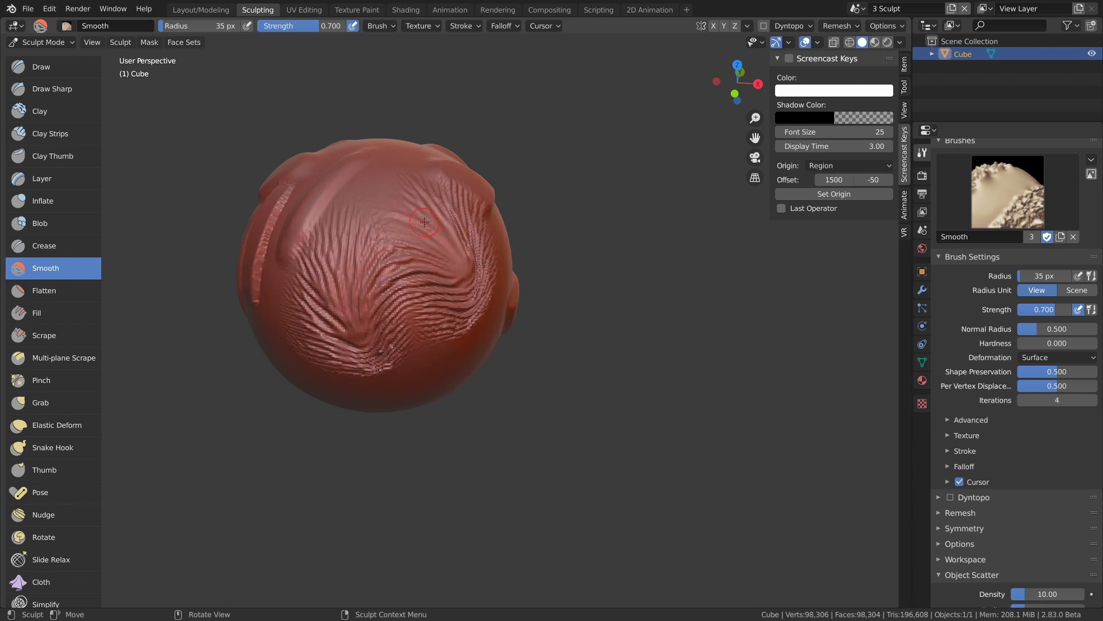
pyautogui.press('f')
pyautogui.click(415, 249)
pyautogui.moveTo(415, 249); pyautogui.dragTo(407, 238, button='middle')
pyautogui.moveTo(319, 218); pyautogui.dragTo(315, 217)
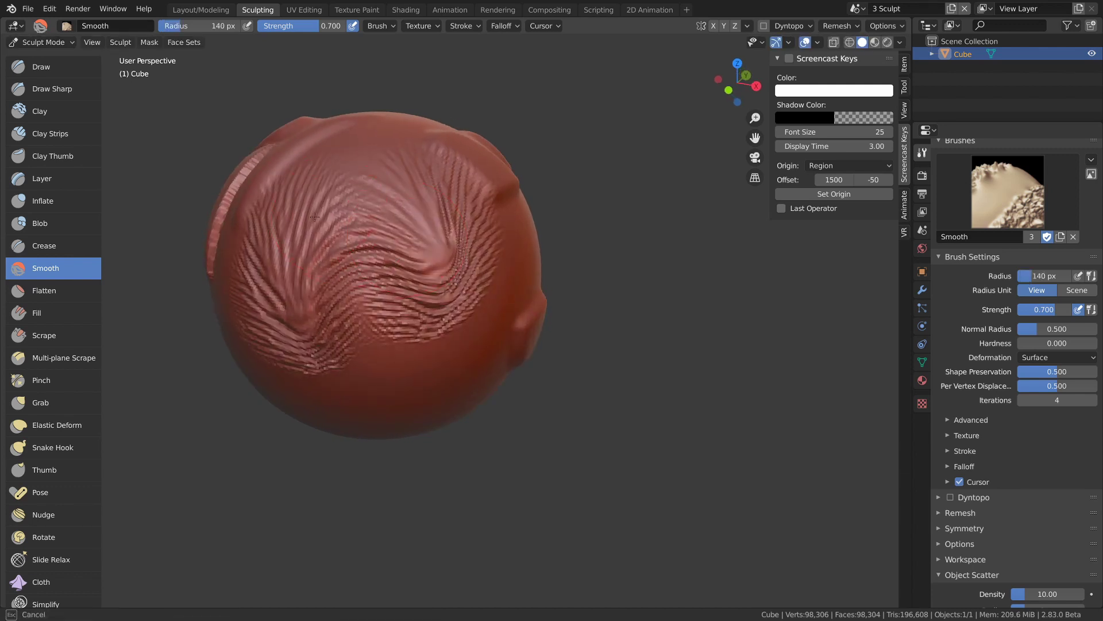
pyautogui.moveTo(319, 311); pyautogui.dragTo(384, 213)
pyautogui.moveTo(459, 235); pyautogui.dragTo(468, 222)
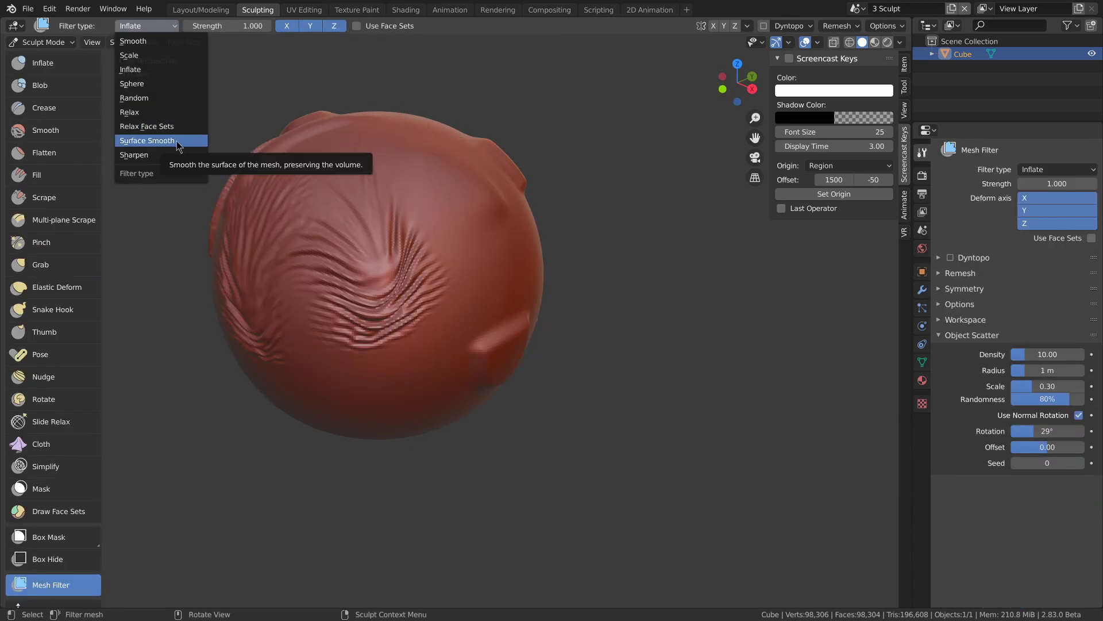
# Choose Surface Smooth as the Mesh Filter type for the sphere, and change the filter type to Sharpen.
pyautogui.click(175, 145)
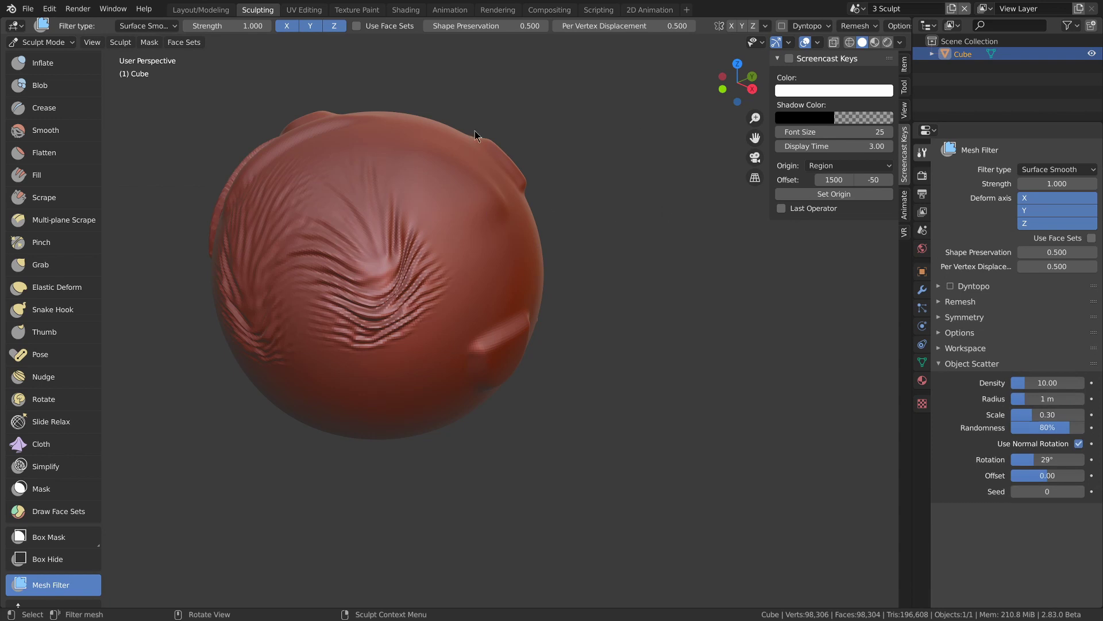
pyautogui.click(146, 25)
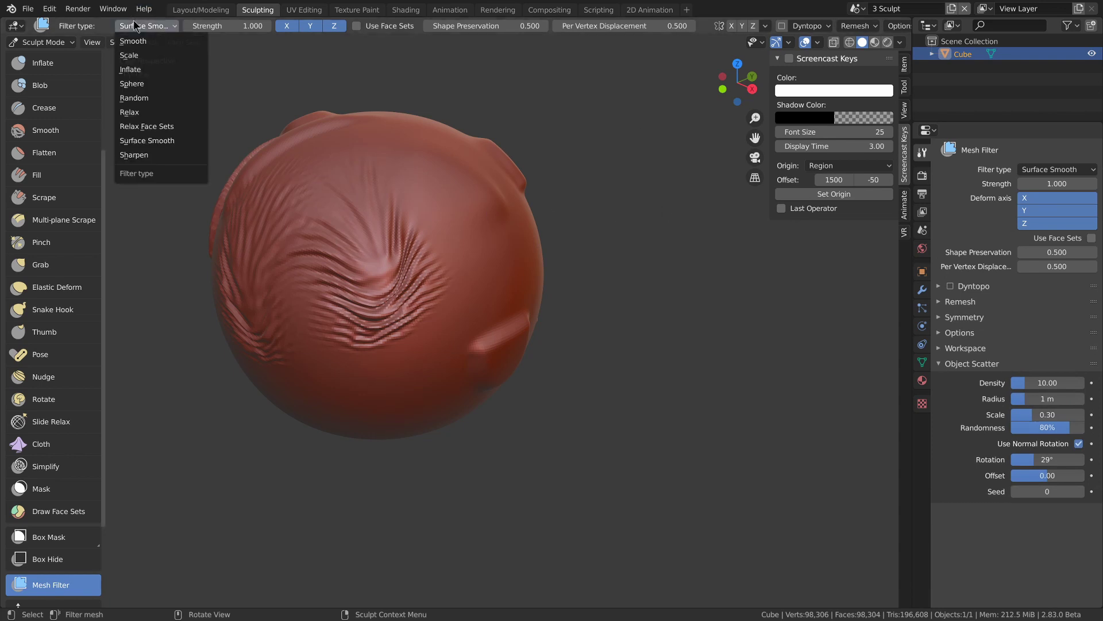
pyautogui.click(158, 156)
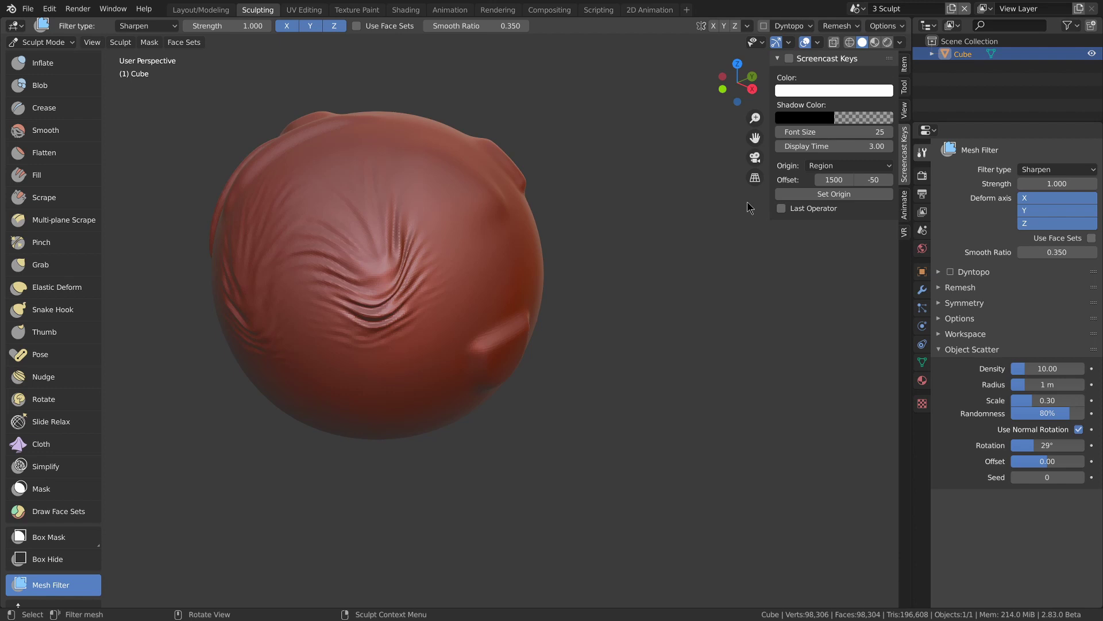
# Paint magenta and green face sets on the sphere with Draw Face Sets, extend the green one and smooth the face set borders.
pyautogui.moveTo(415, 210); pyautogui.dragTo(412, 197, button='middle')
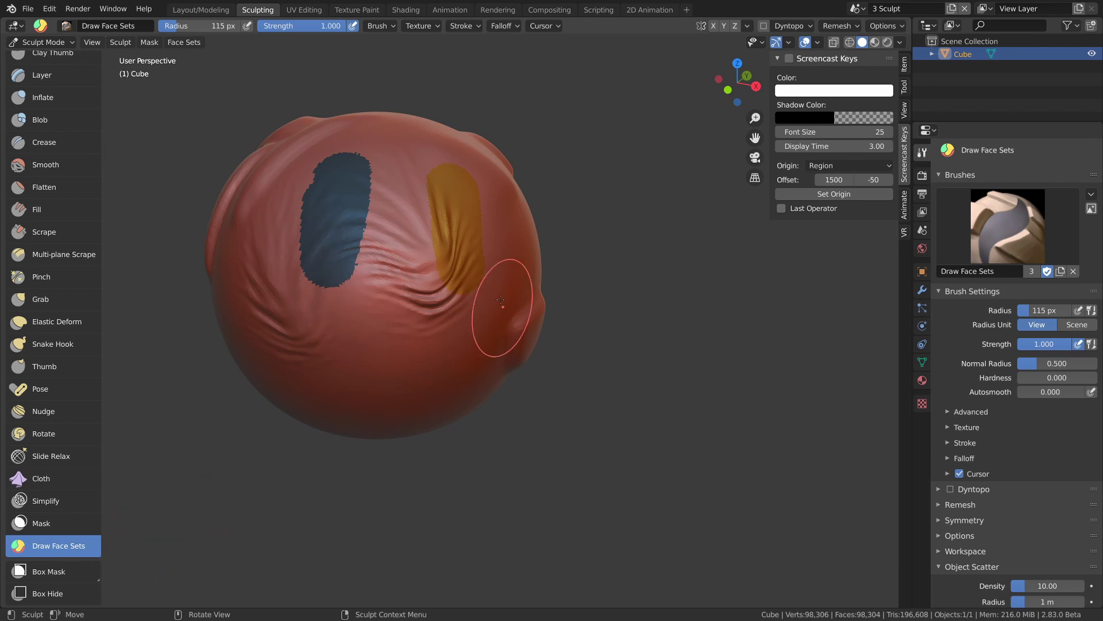
pyautogui.moveTo(270, 204); pyautogui.dragTo(279, 402)
pyautogui.moveTo(379, 379); pyautogui.dragTo(386, 251)
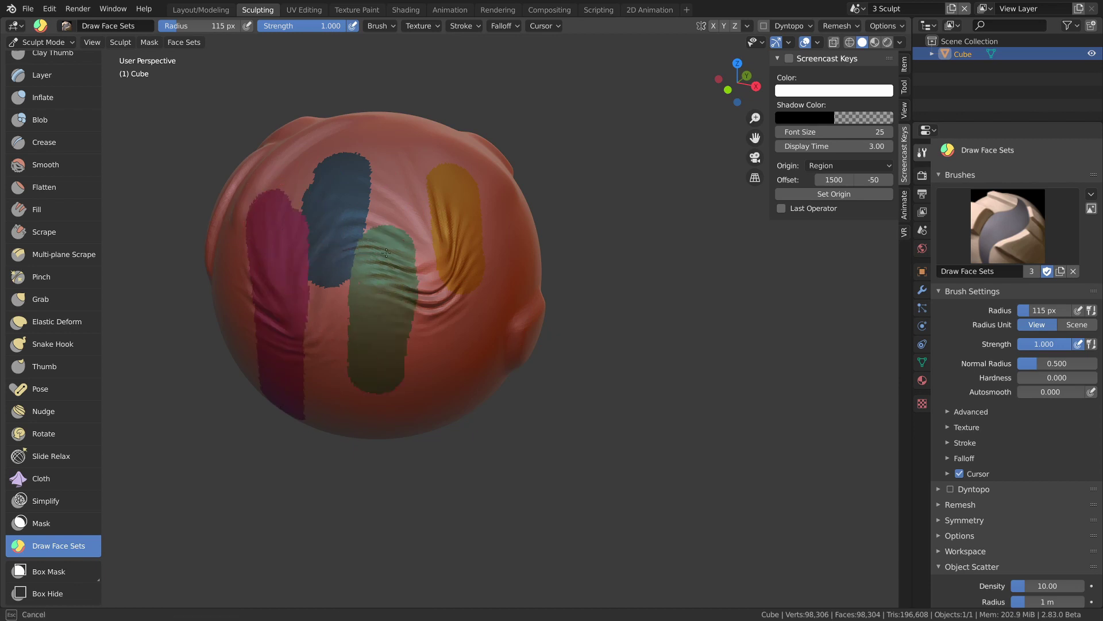
pyautogui.moveTo(394, 313)
pyautogui.mouseDown()
pyautogui.moveTo(440, 357)
pyautogui.moveTo(448, 292)
pyautogui.mouseUp()
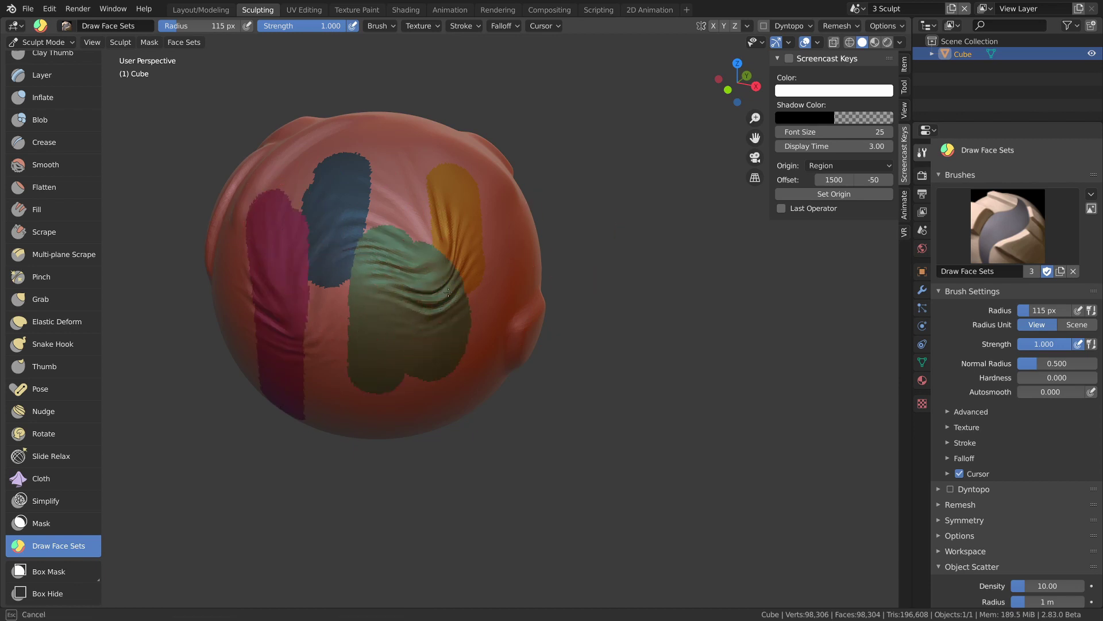
pyautogui.moveTo(455, 270); pyautogui.dragTo(371, 276, button='middle')
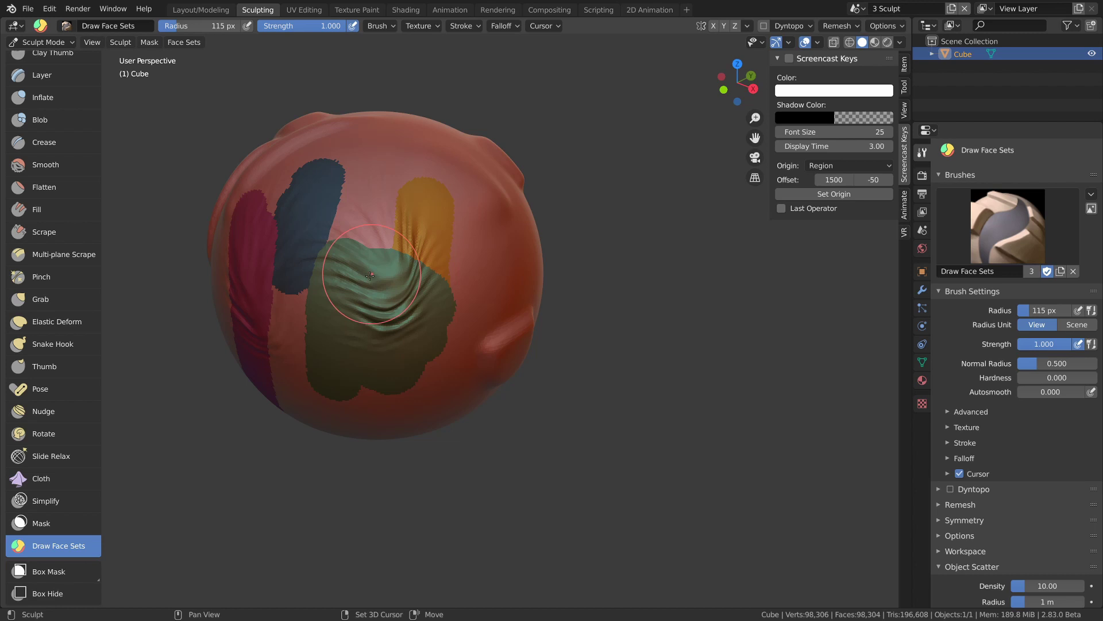
pyautogui.keyDown('shift'); pyautogui.moveTo(370, 275); pyautogui.dragTo(358, 177); pyautogui.keyUp('shift')
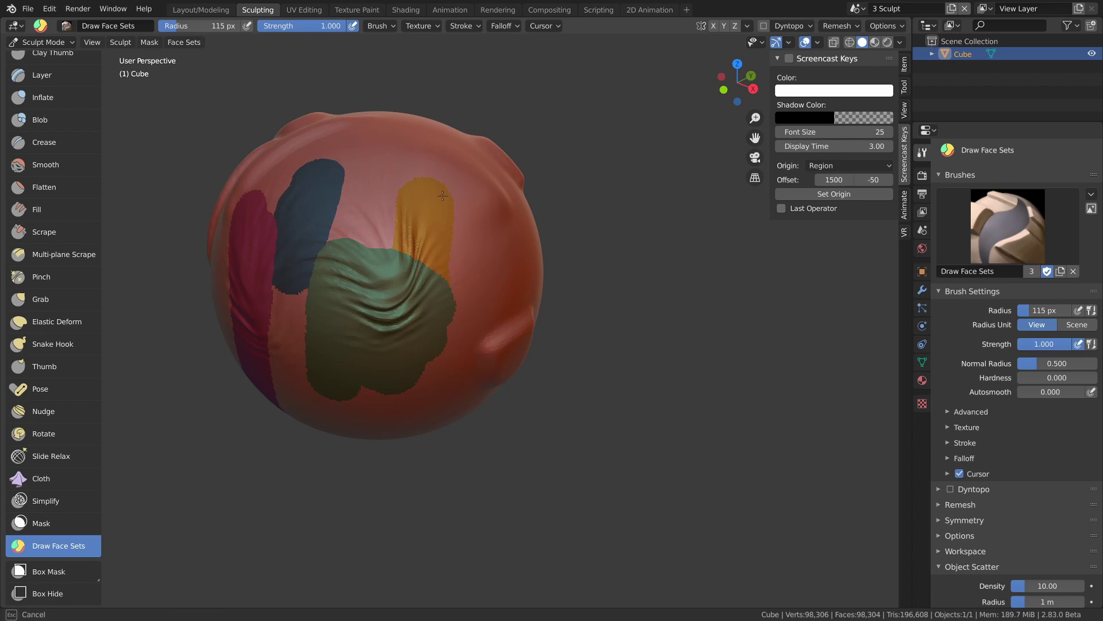
# Isolate individual face sets on the sphere, including the yellow one, and bring all face sets back into view.
pyautogui.press('h')
pyautogui.press('h')
pyautogui.press('h')
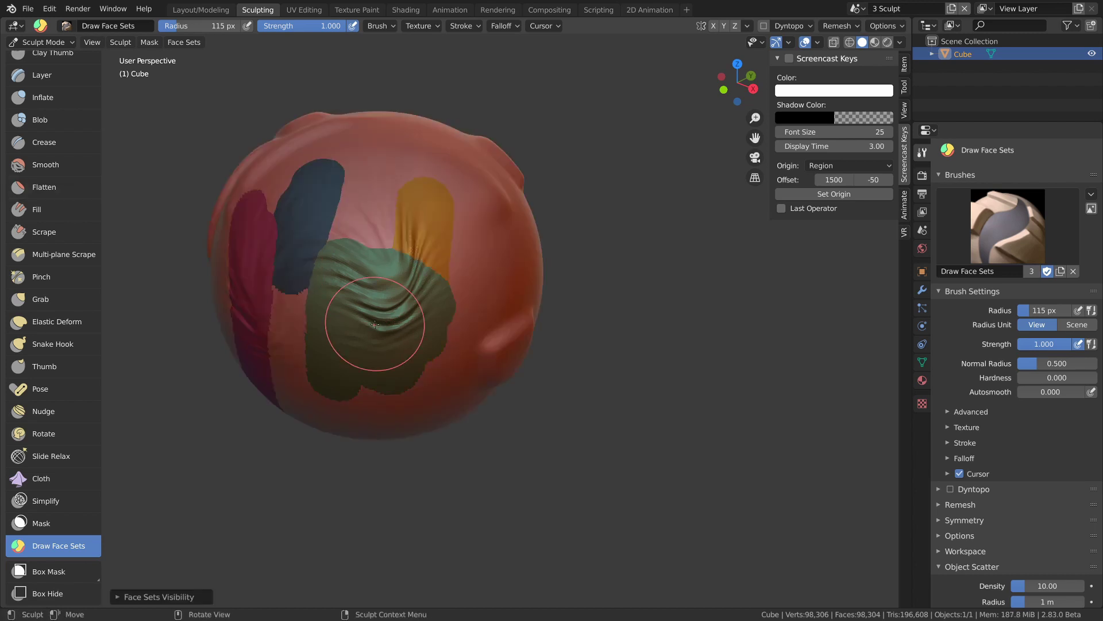
pyautogui.press('h')
pyautogui.press('h')
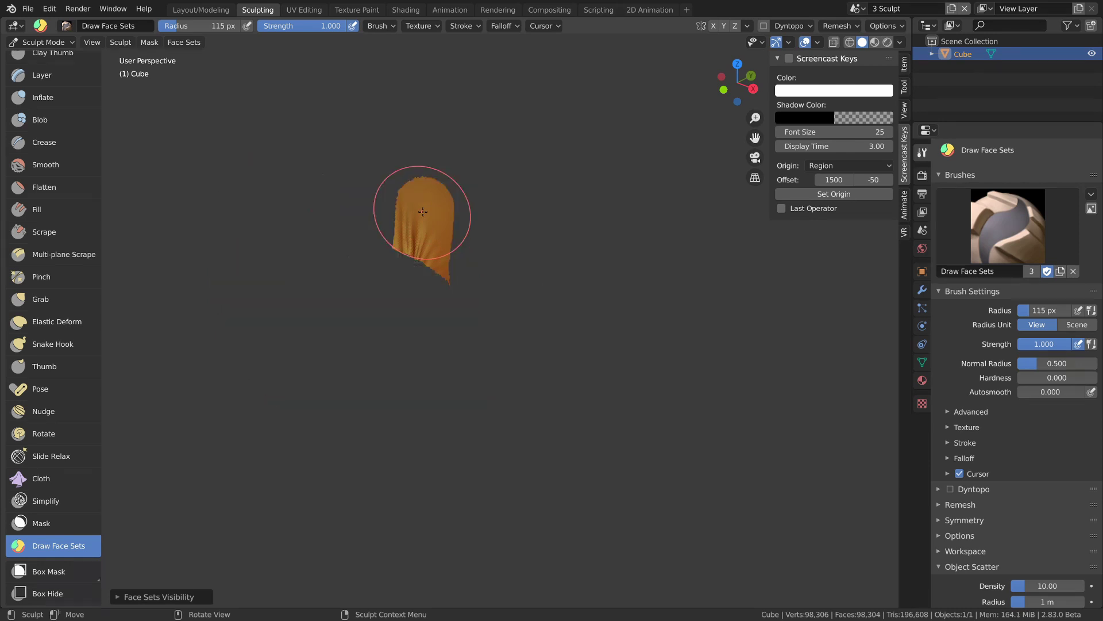
pyautogui.press('h')
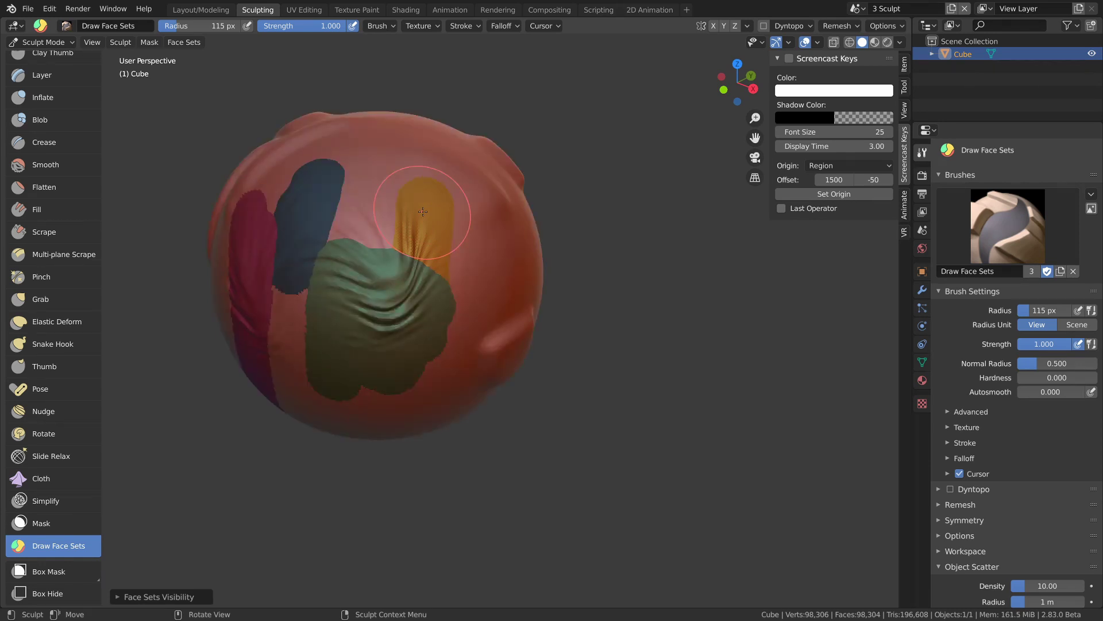
# Hide only the yellow face set and restore its visibility.
pyautogui.press('h')
pyautogui.press('h')
pyautogui.hotkey('shift', 'h')
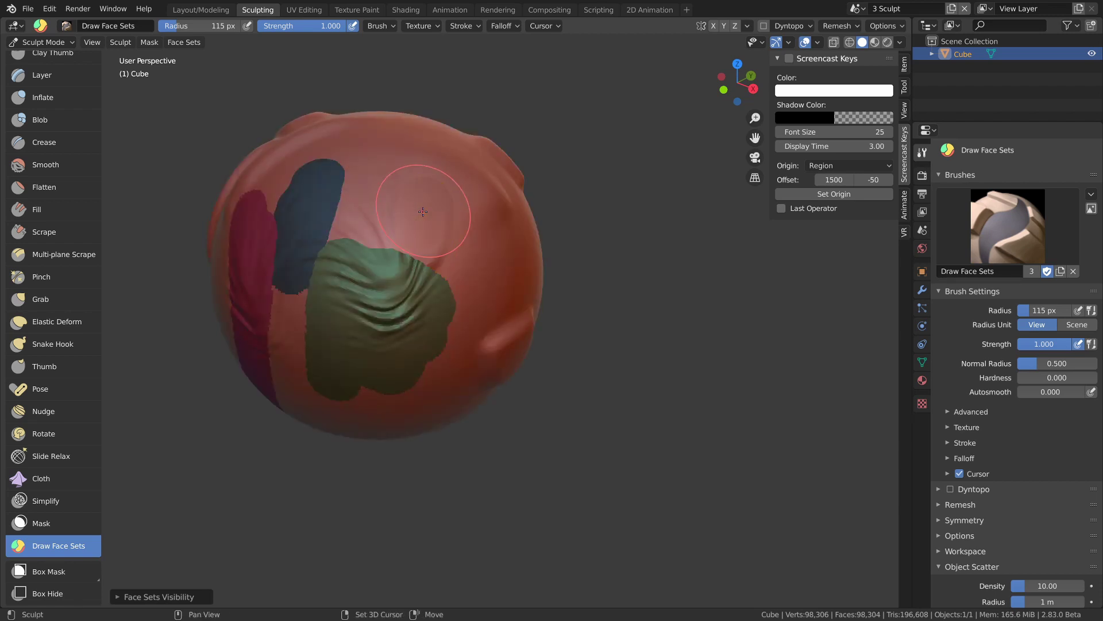
pyautogui.hotkey('ctrl', 'shift', 'z')
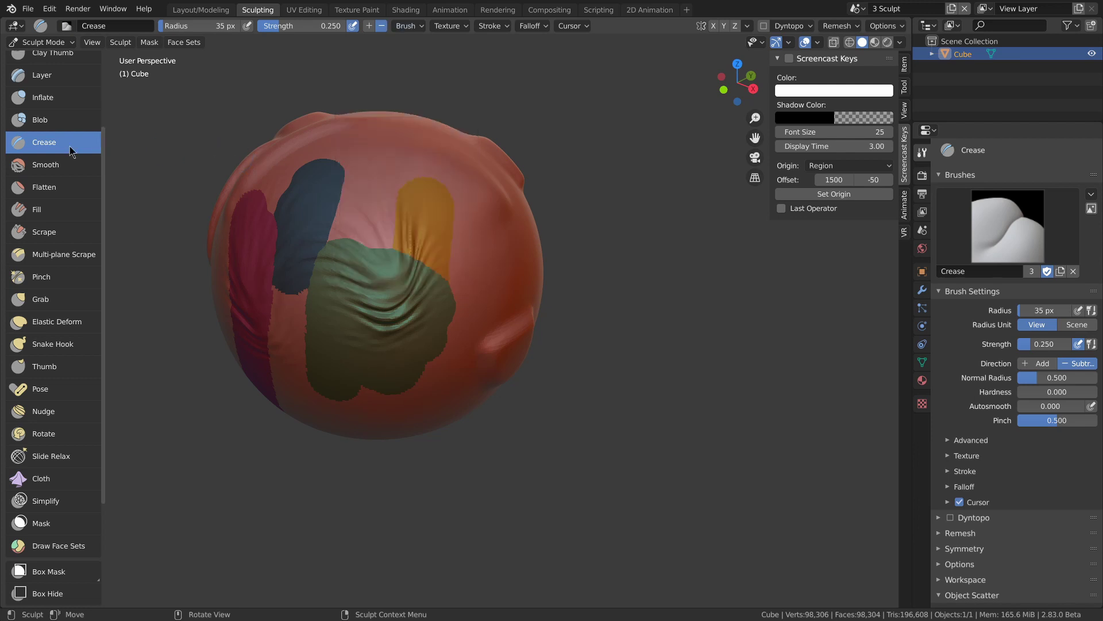
# Try the Crease brush with Face Sets Auto-masking on the area between the magenta and green face sets.
pyautogui.click(413, 28)
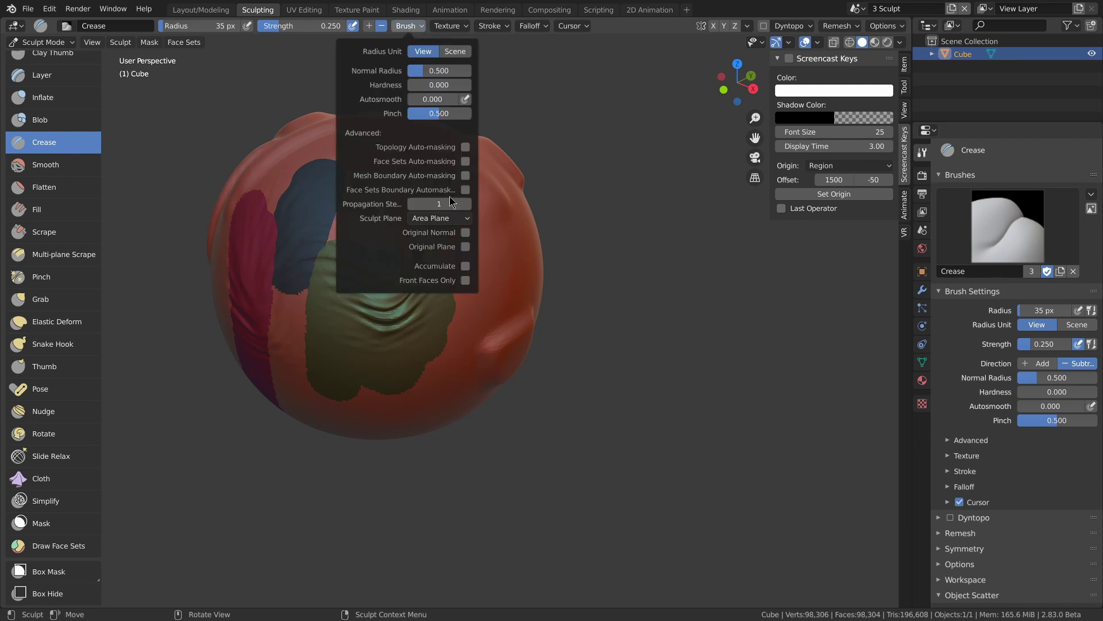
pyautogui.click(465, 162)
pyautogui.moveTo(300, 330); pyautogui.dragTo(294, 330)
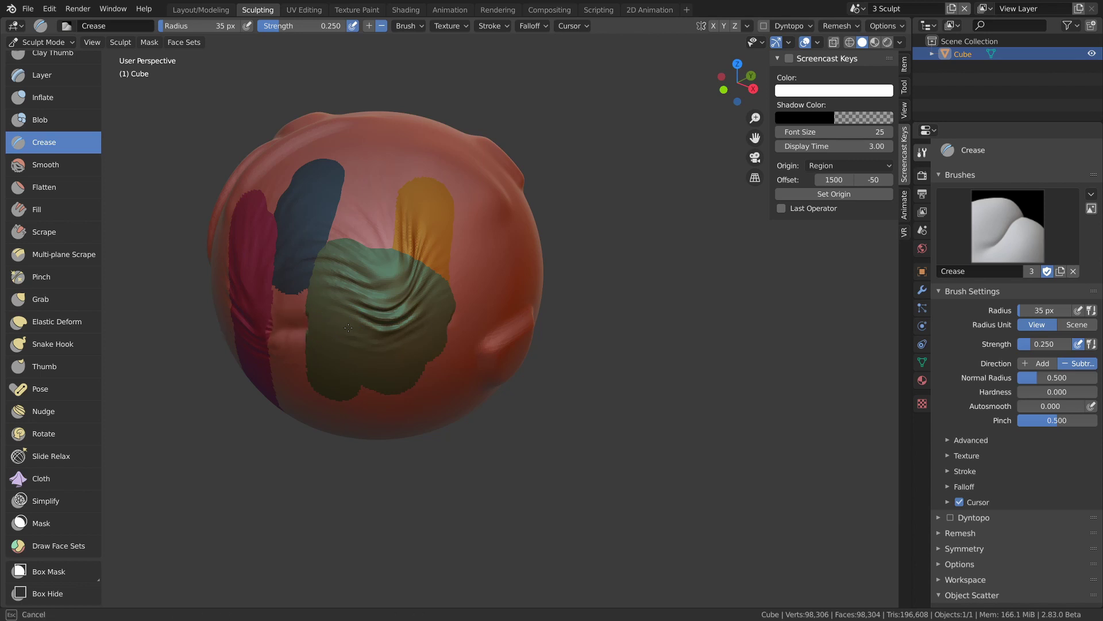
pyautogui.click(408, 26)
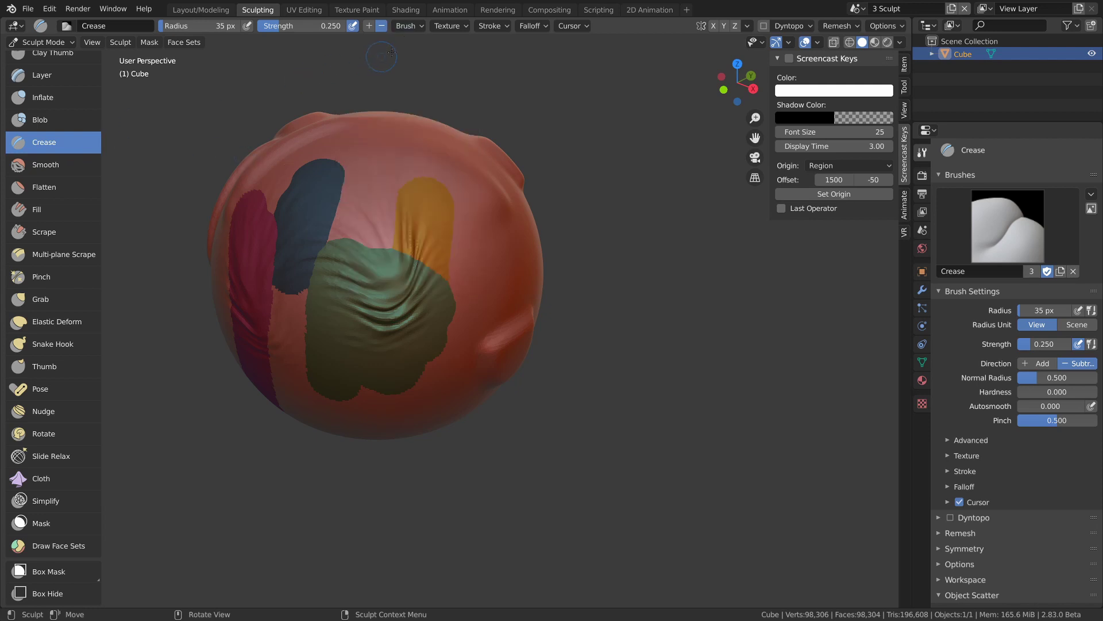
# Enable Face Sets Auto-masking for the Crease brush and carve the area between the magenta and green face sets.
pyautogui.click(413, 27)
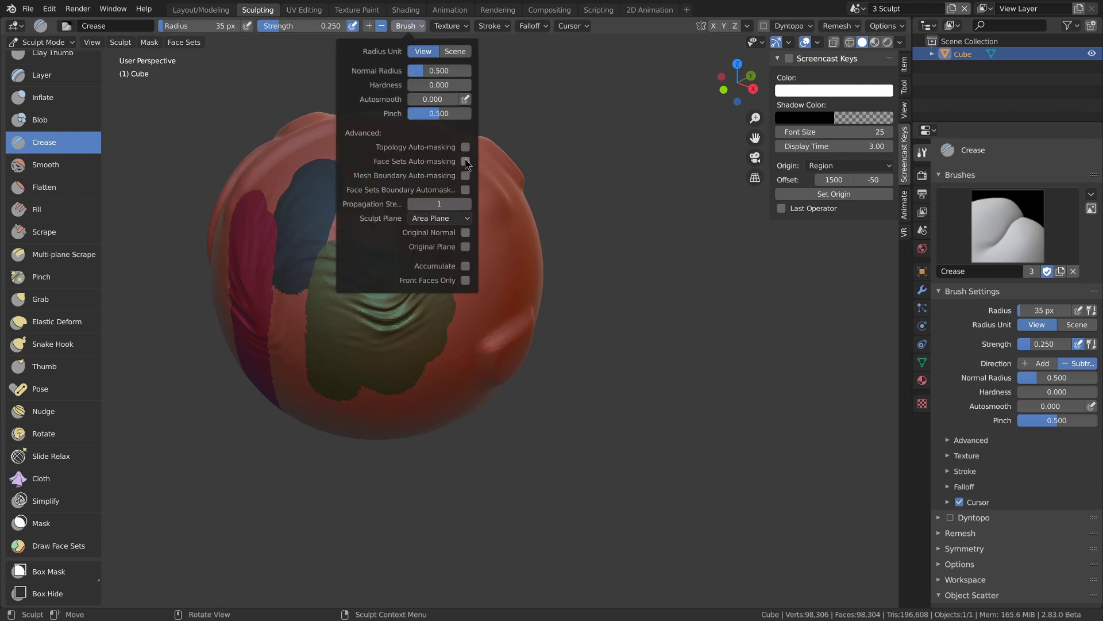
pyautogui.click(465, 160)
pyautogui.moveTo(279, 327); pyautogui.dragTo(263, 337)
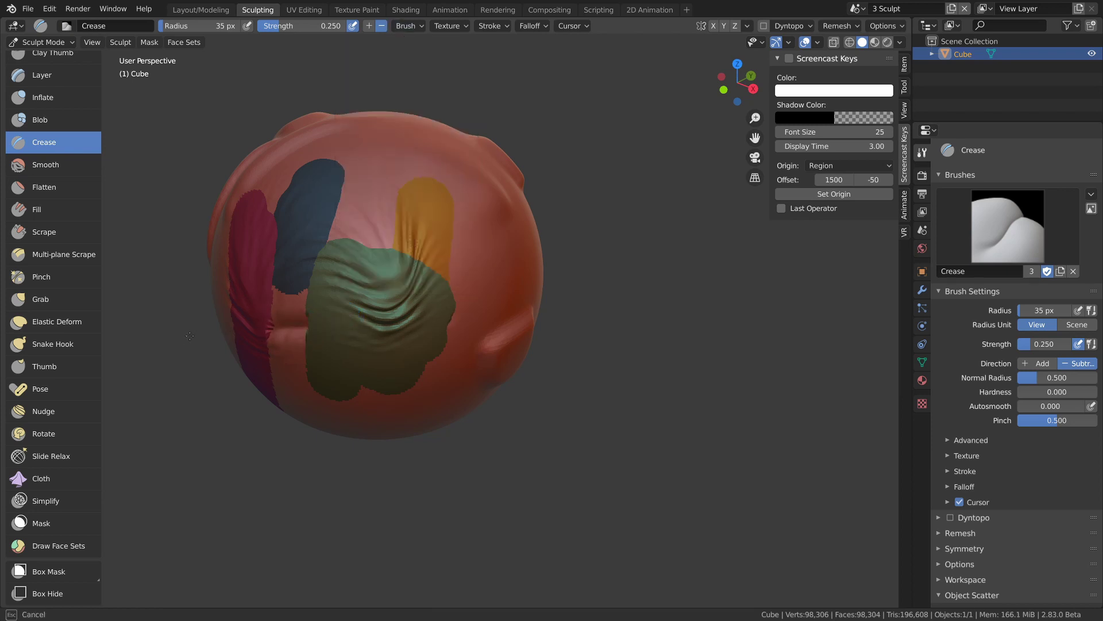
pyautogui.moveTo(283, 322); pyautogui.dragTo(296, 326)
pyautogui.moveTo(296, 326); pyautogui.dragTo(443, 302, button='middle')
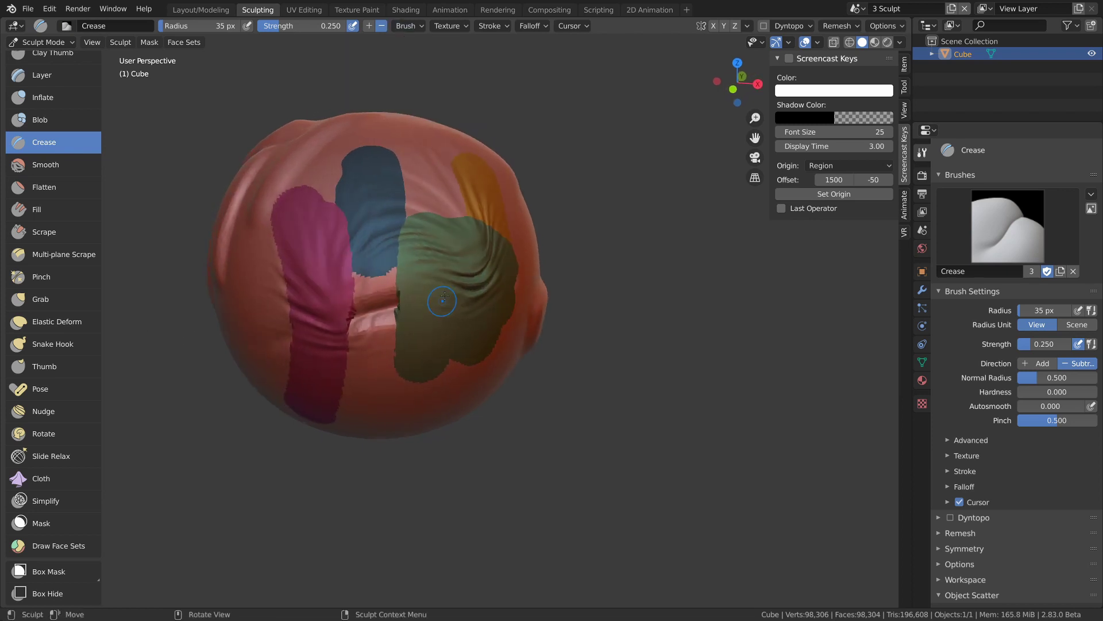
pyautogui.click(406, 25)
pyautogui.moveTo(392, 317)
pyautogui.mouseDown()
pyautogui.moveTo(395, 370)
pyautogui.moveTo(412, 376)
pyautogui.mouseUp()
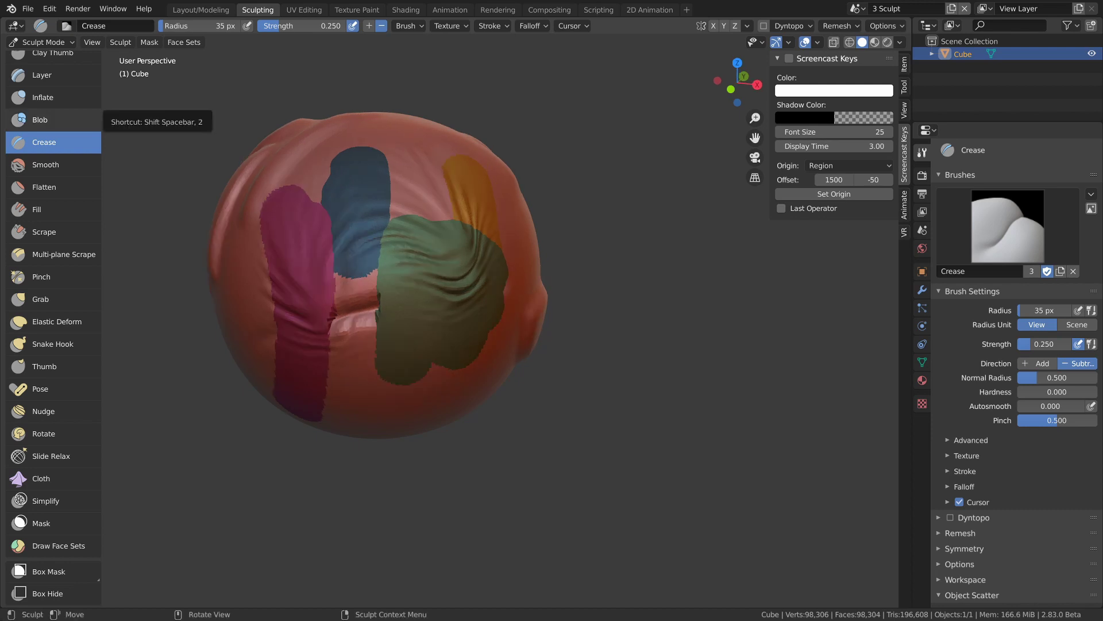
# Adjust the sculpt overlay opacity and expand a face set across the sphere from the vertex under the brush.
pyautogui.click(817, 42)
pyautogui.moveTo(841, 349); pyautogui.dragTo(901, 350)
pyautogui.hotkey('shift', 'w')
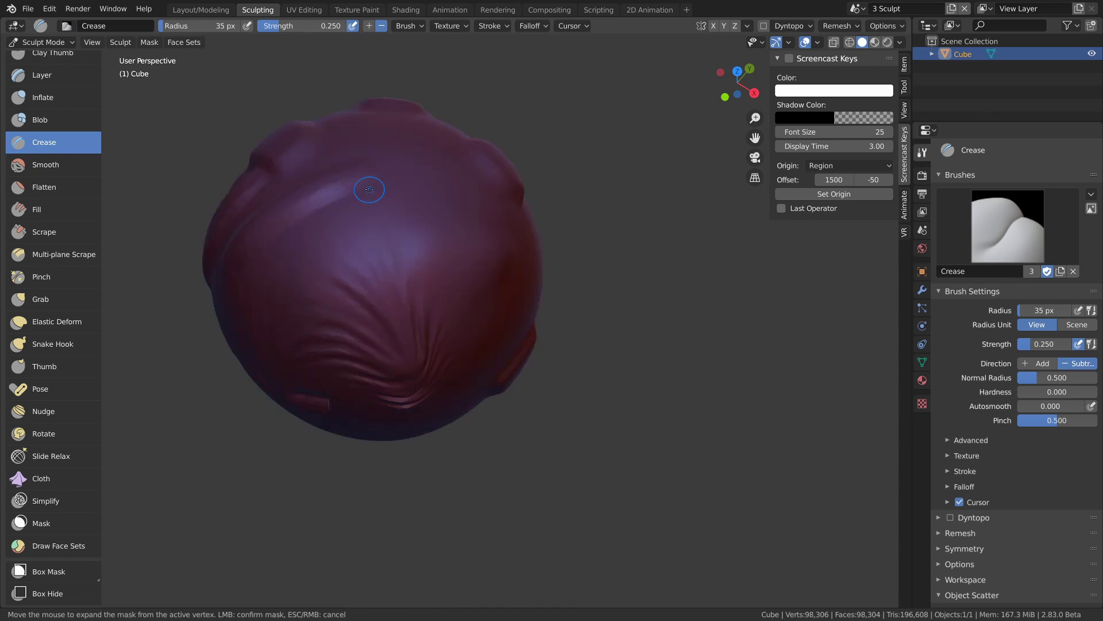
pyautogui.click(458, 207)
pyautogui.moveTo(445, 333); pyautogui.dragTo(387, 273, button='middle')
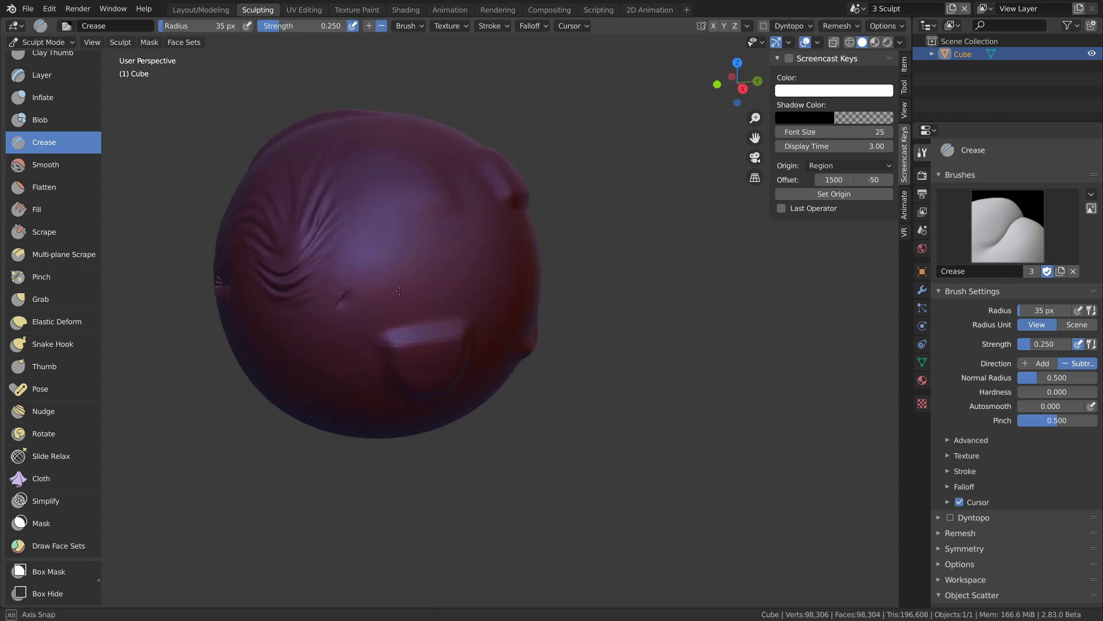
# Review the remesh option Preserve Face Sets and the available face set commands, including Init Face Sets.
pyautogui.click(837, 26)
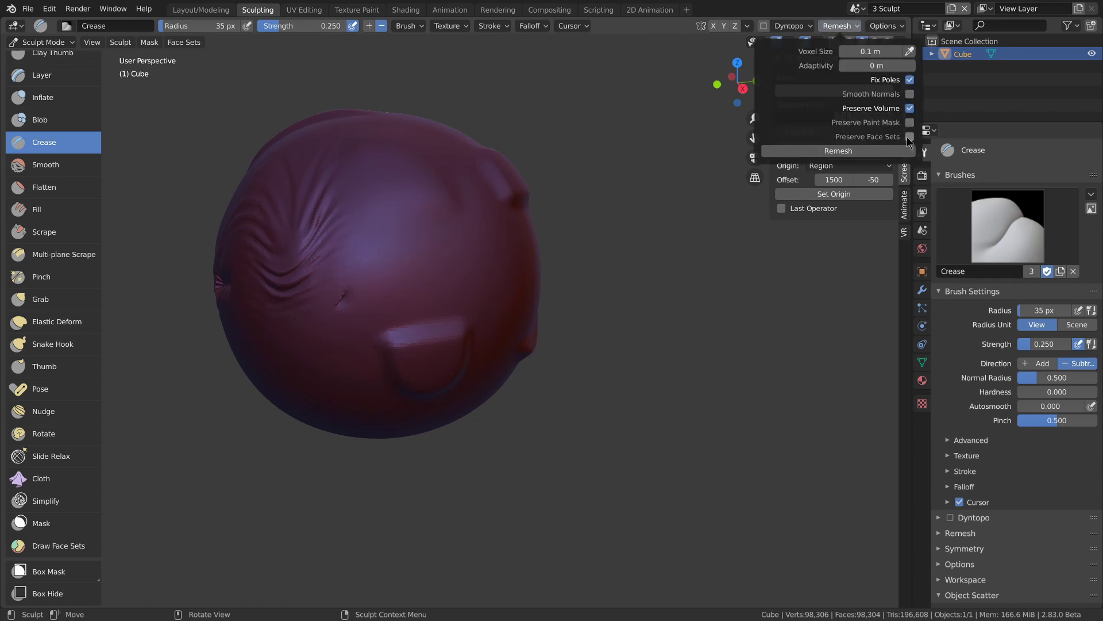
pyautogui.click(183, 42)
pyautogui.moveTo(291, 102)
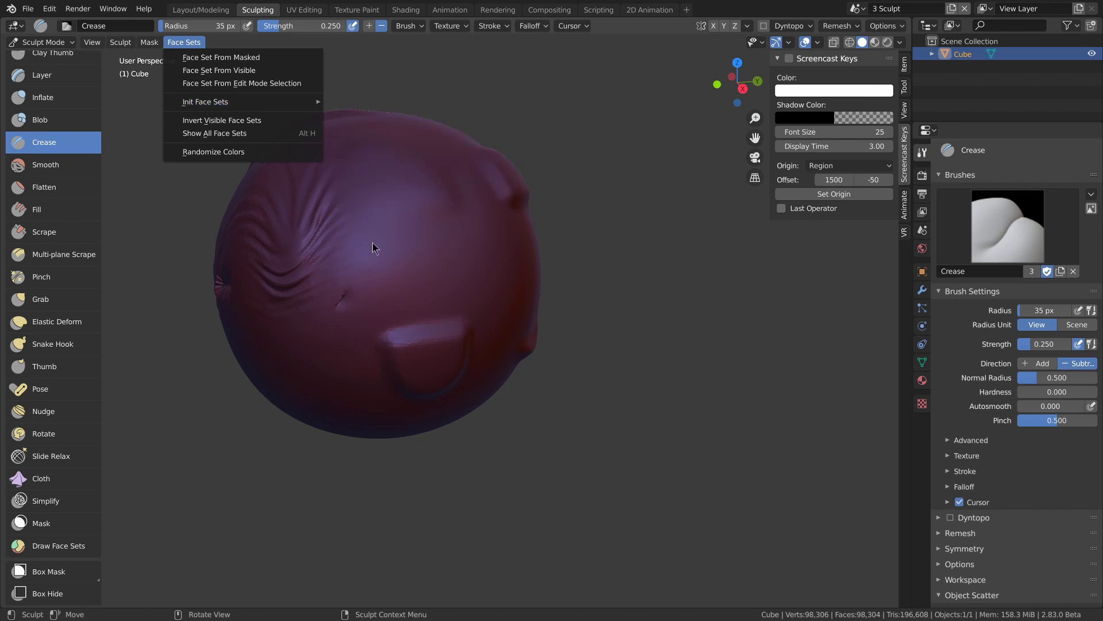
pyautogui.moveTo(317, 153); pyautogui.dragTo(311, 149, button='middle')
pyautogui.hotkey('alt', 'w')
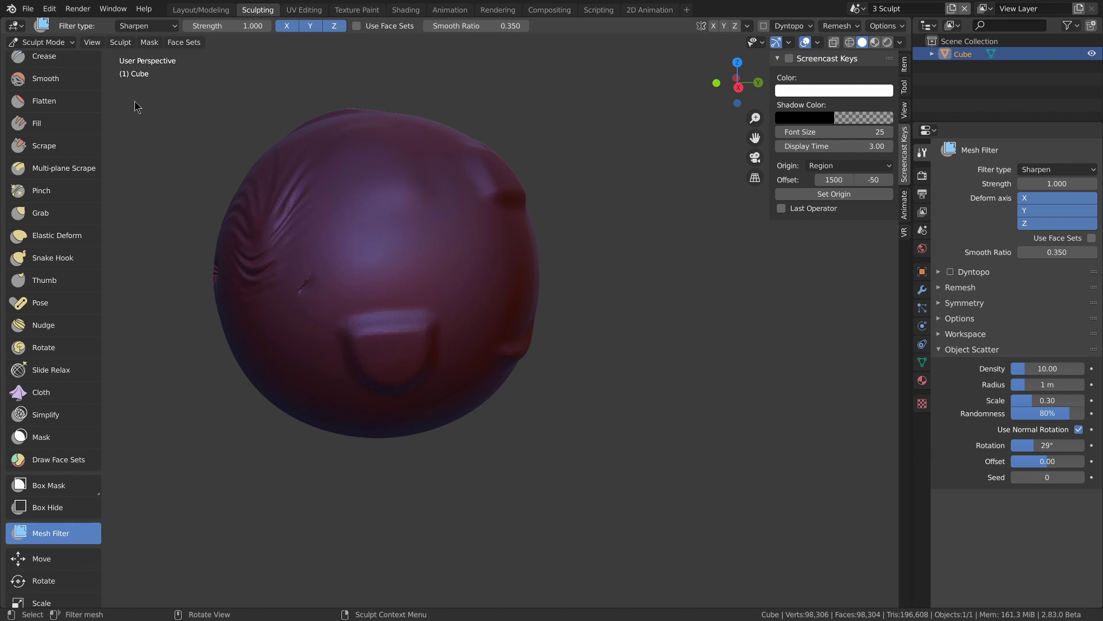
# Examine the Relax Face Sets type of the Mesh Filter and the settings of the Pose brush.
pyautogui.click(146, 26)
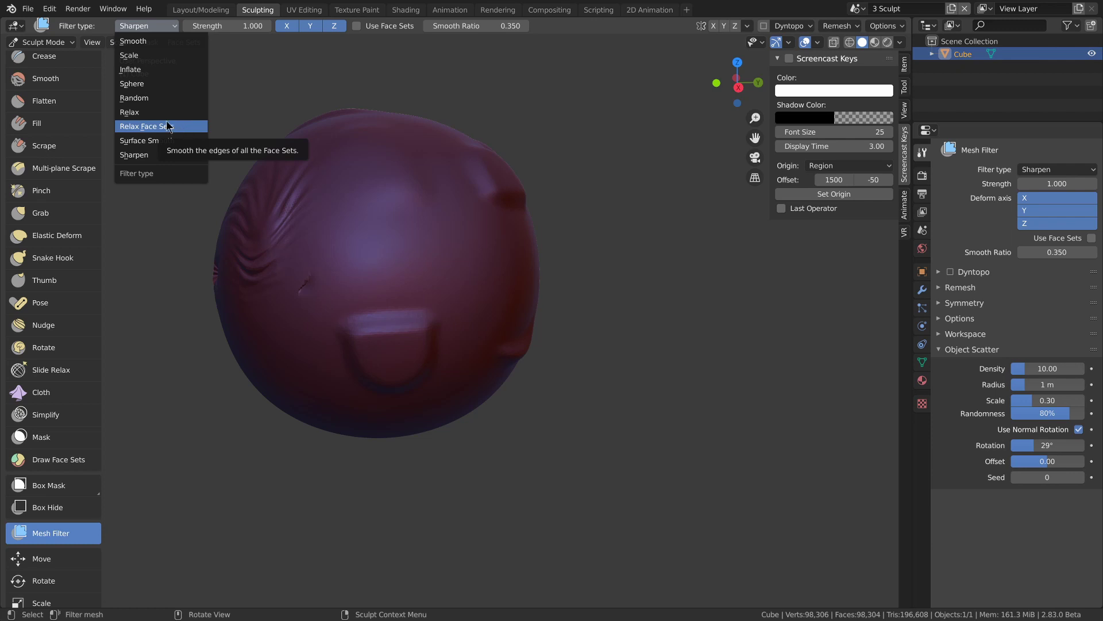
pyautogui.click(45, 302)
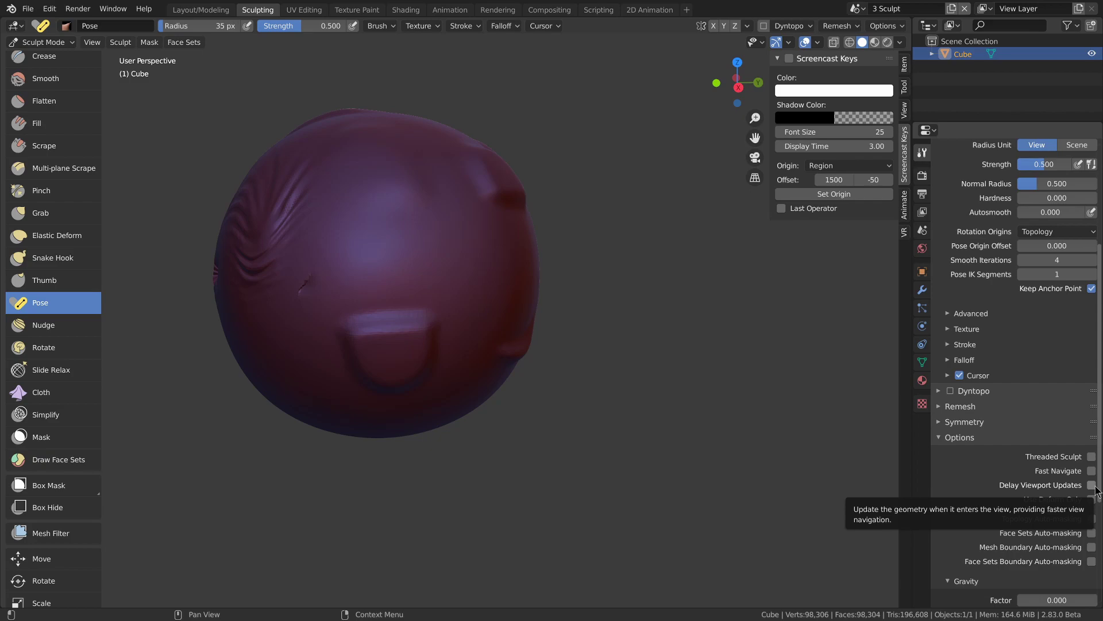
pyautogui.press('r')
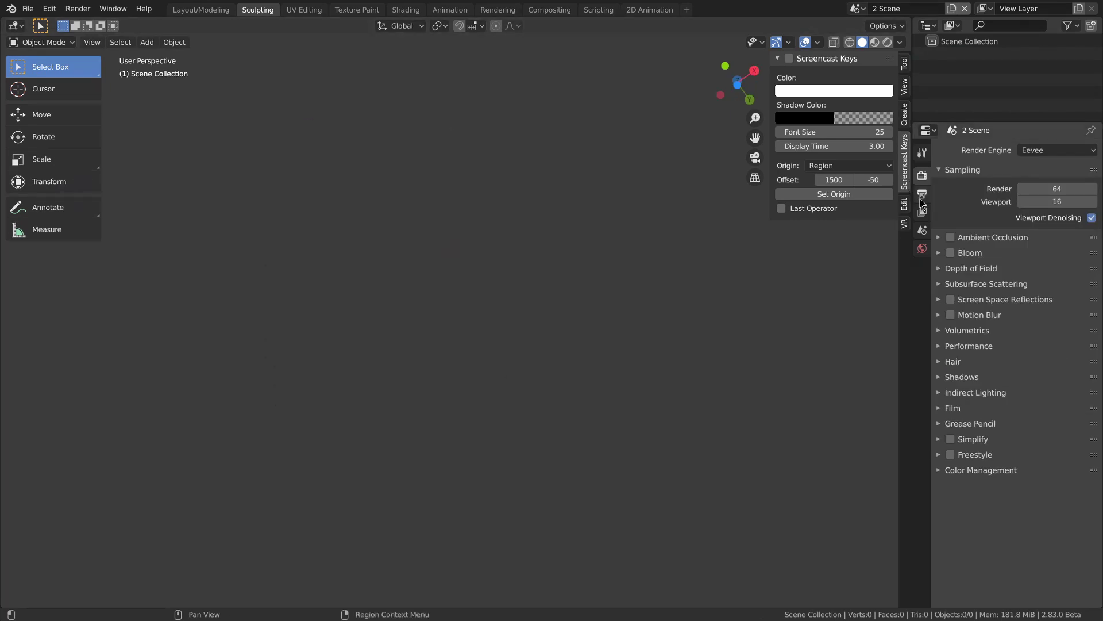
# View the view layer's passes and set the viewport to Rendered shading to explore its render pass choices.
pyautogui.click(923, 194)
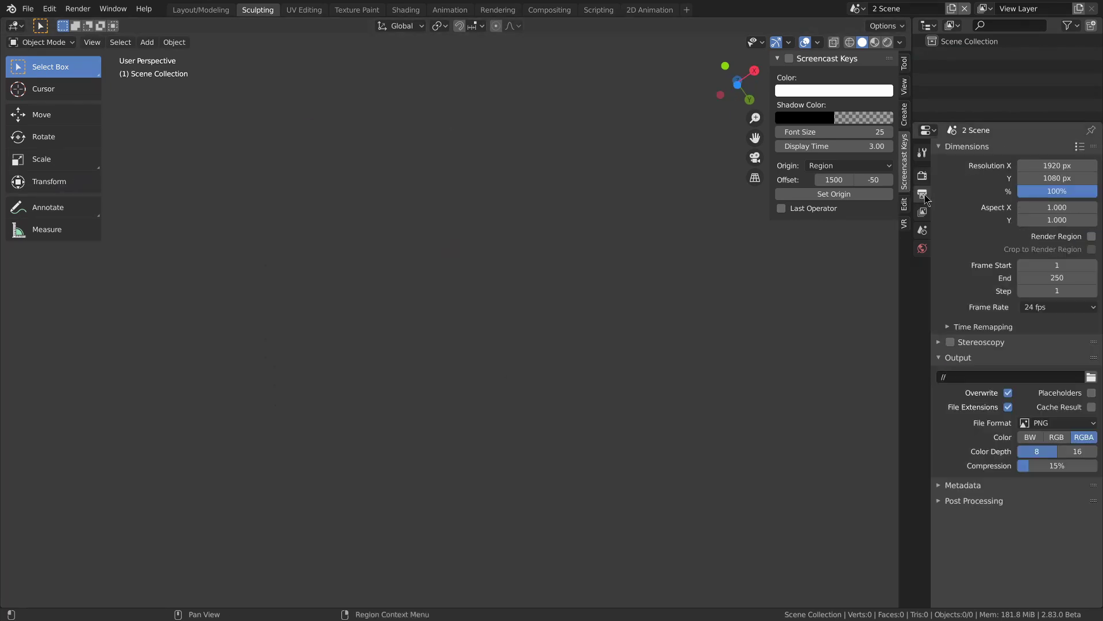
pyautogui.click(923, 212)
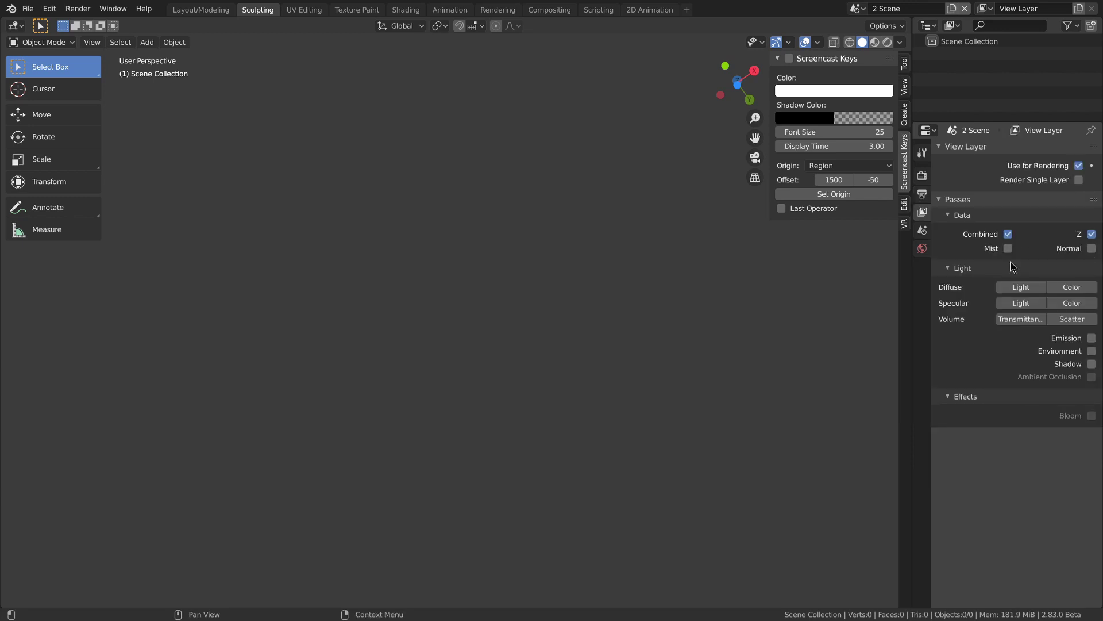
pyautogui.click(888, 41)
pyautogui.click(900, 42)
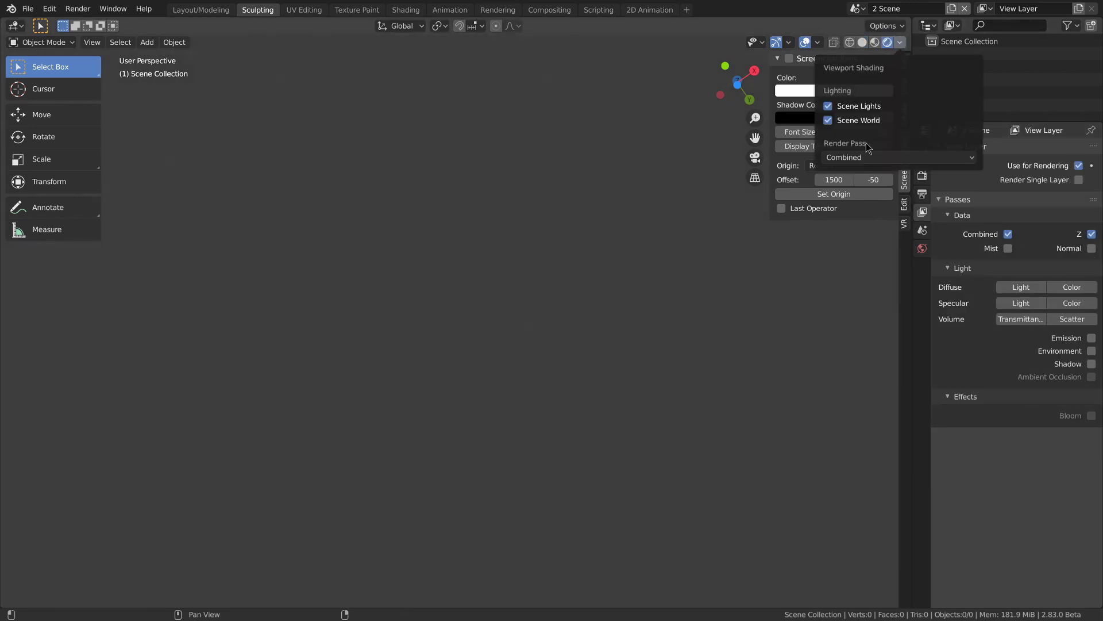
pyautogui.click(840, 157)
pyautogui.click(827, 248)
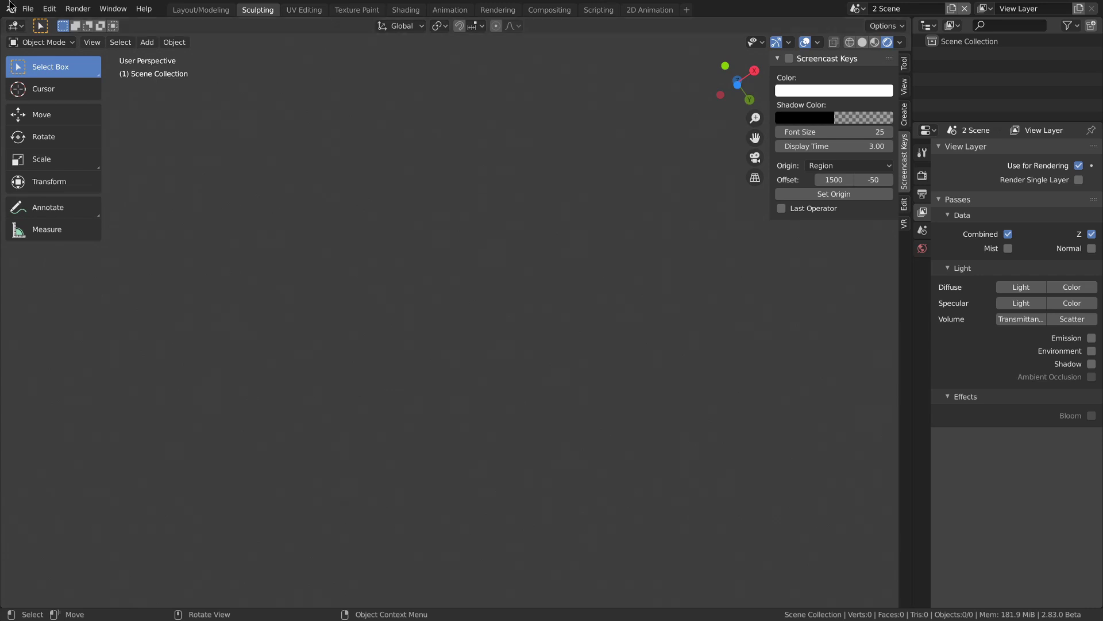
# Search the add-ons in the preferences for "vr" and show the 3D viewport's VR settings.
pyautogui.click(50, 9)
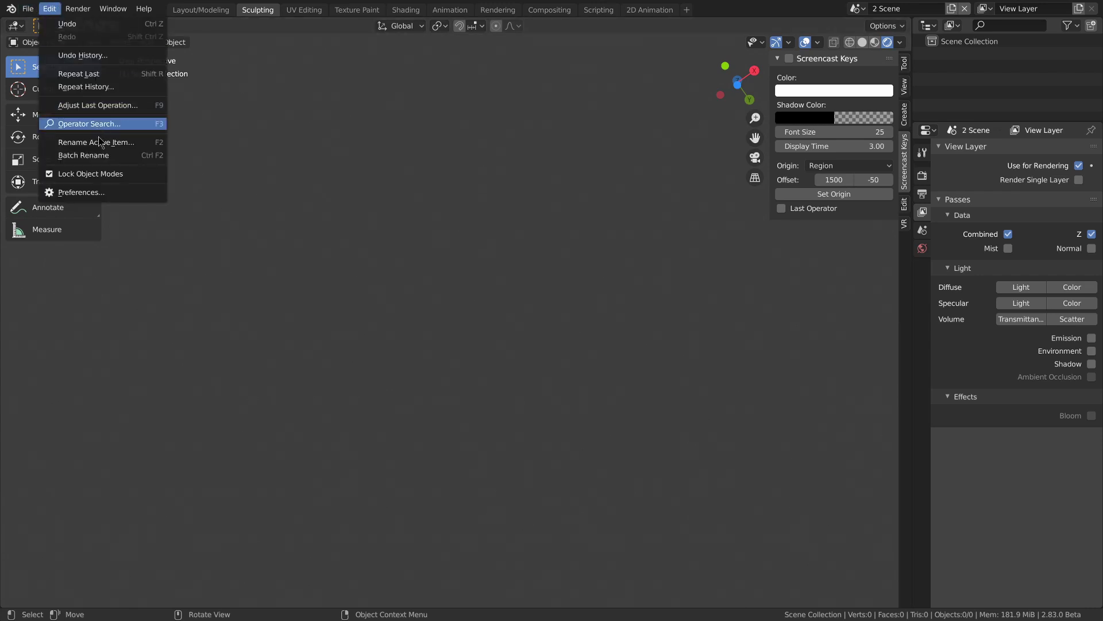
pyautogui.click(109, 192)
pyautogui.click(55, 158)
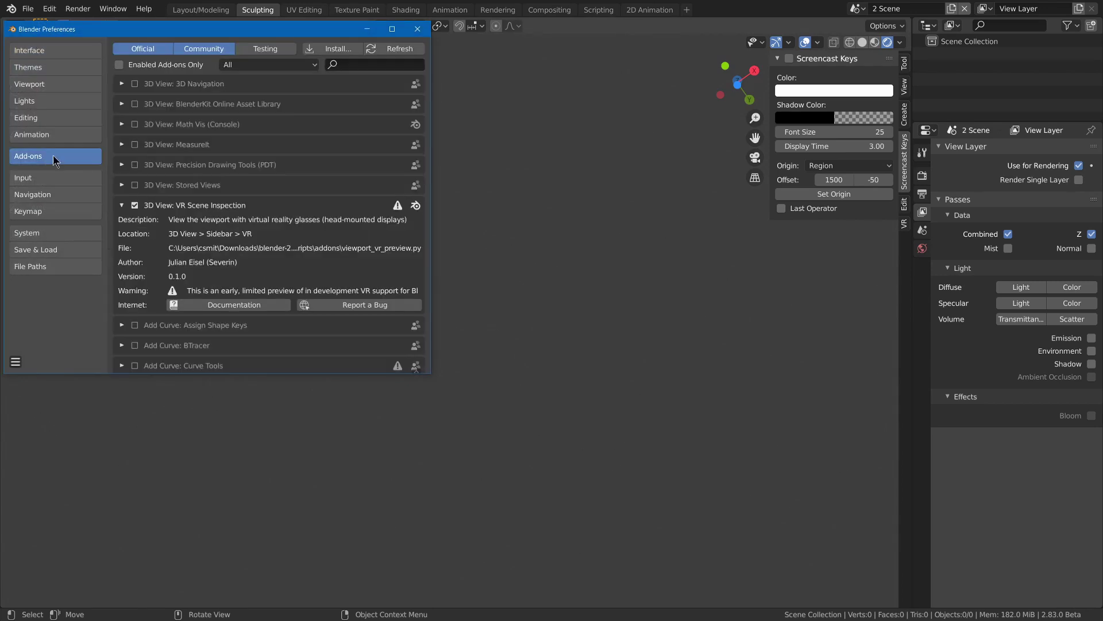
pyautogui.click(358, 65)
pyautogui.write('vr')
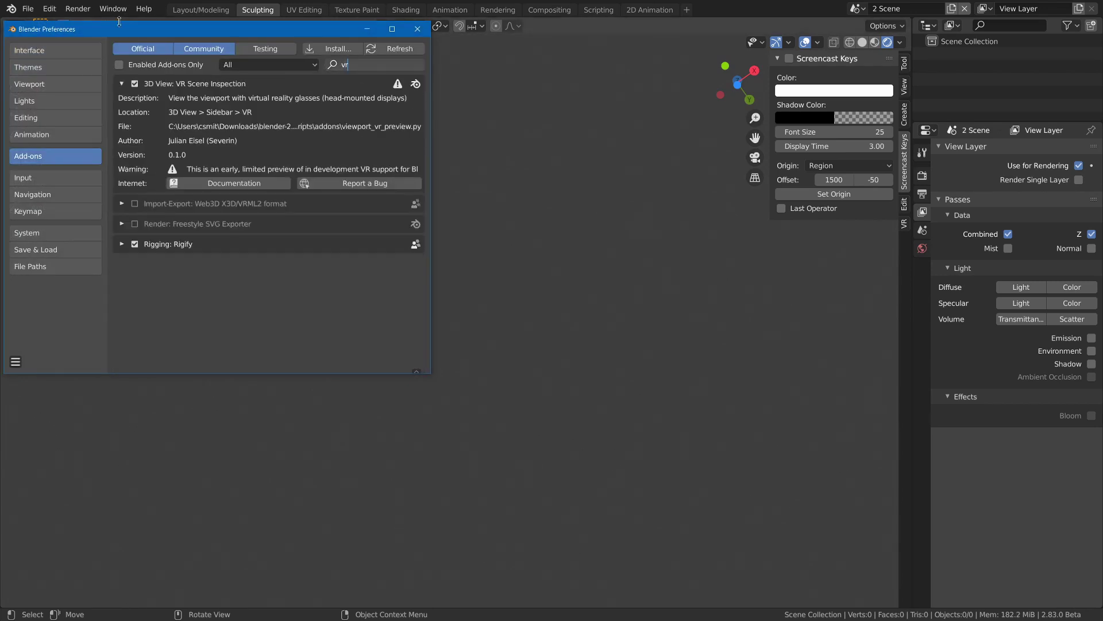
pyautogui.click(417, 29)
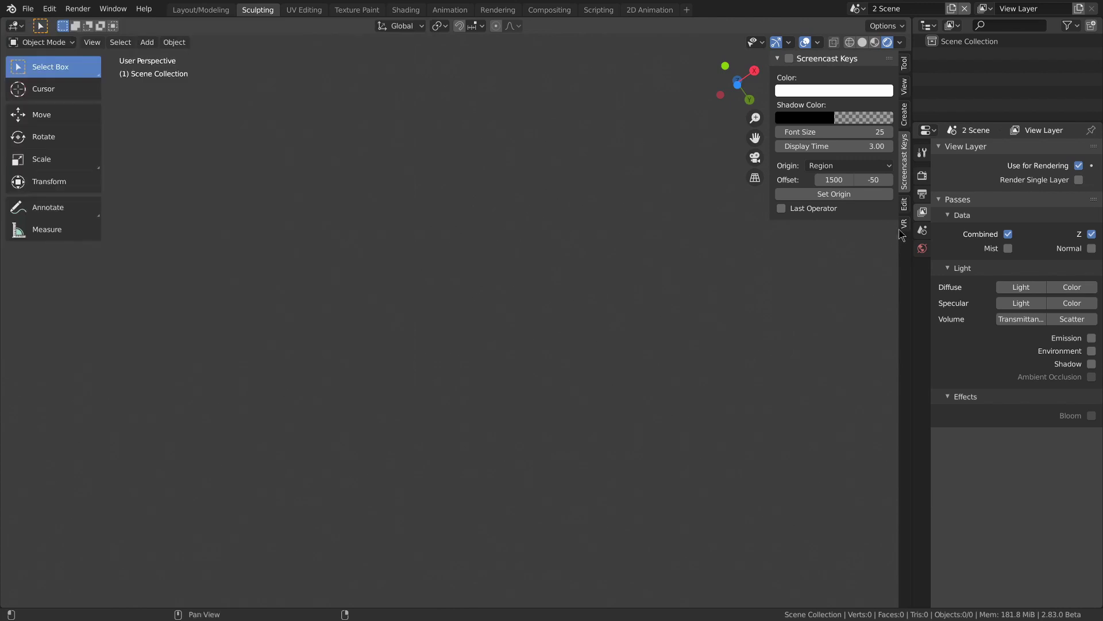
pyautogui.click(904, 223)
pyautogui.click(817, 79)
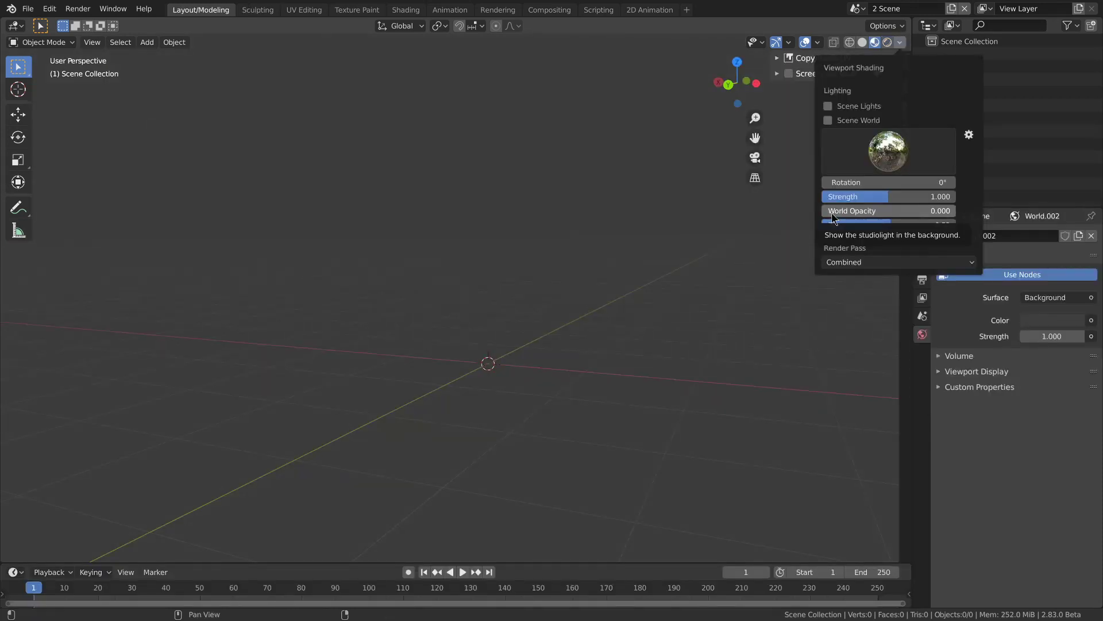
# Set the viewport shading's World Opacity to 1.000 and lower the background Blur.
pyautogui.moveTo(832, 214); pyautogui.dragTo(966, 214)
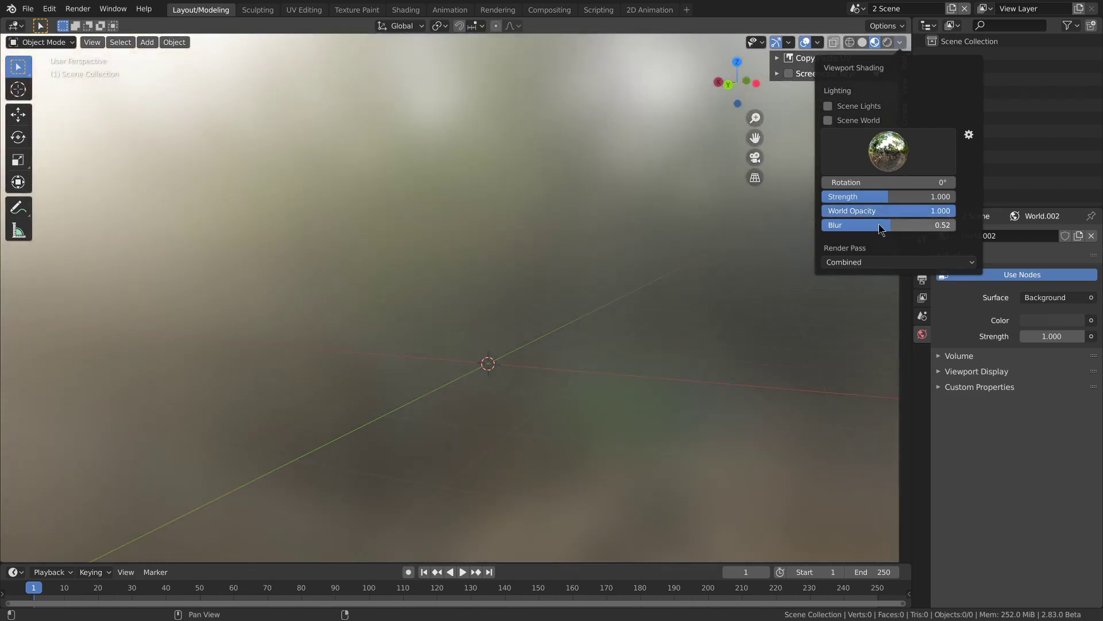
pyautogui.moveTo(879, 225)
pyautogui.mouseDown()
pyautogui.moveTo(915, 225)
pyautogui.moveTo(833, 225)
pyautogui.mouseUp()
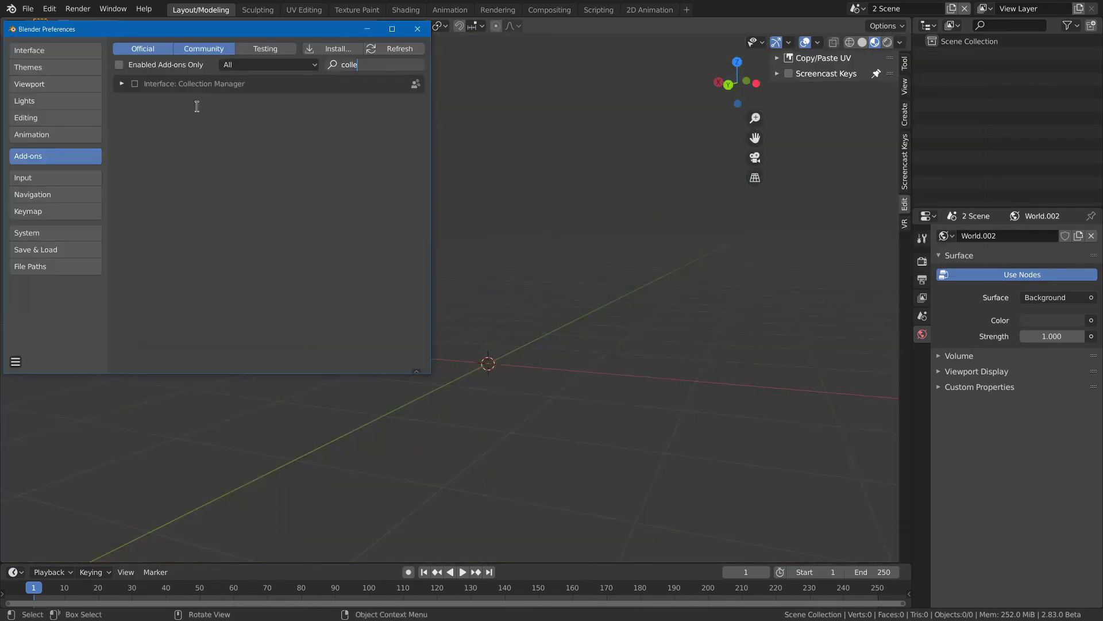